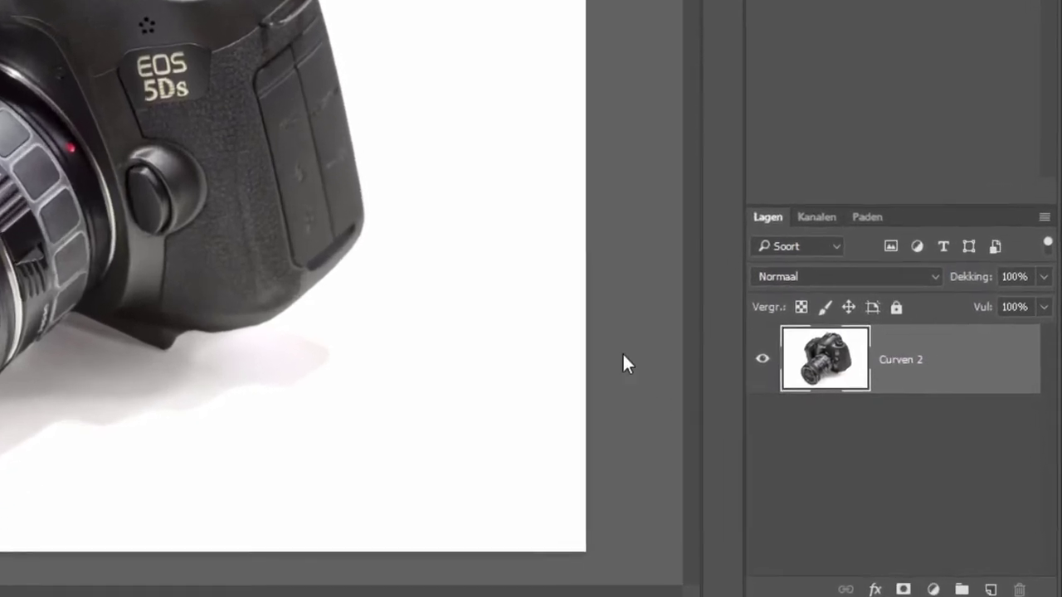
Add a white Volle kleur fill layer above Curven 2 at 60% opacity.
click(929, 590)
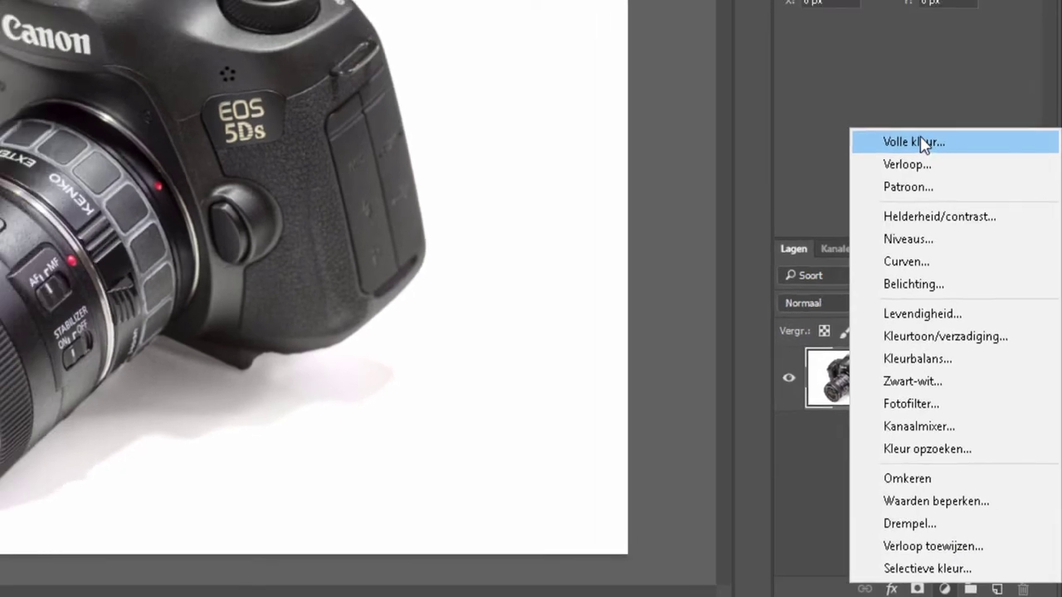
click(848, 86)
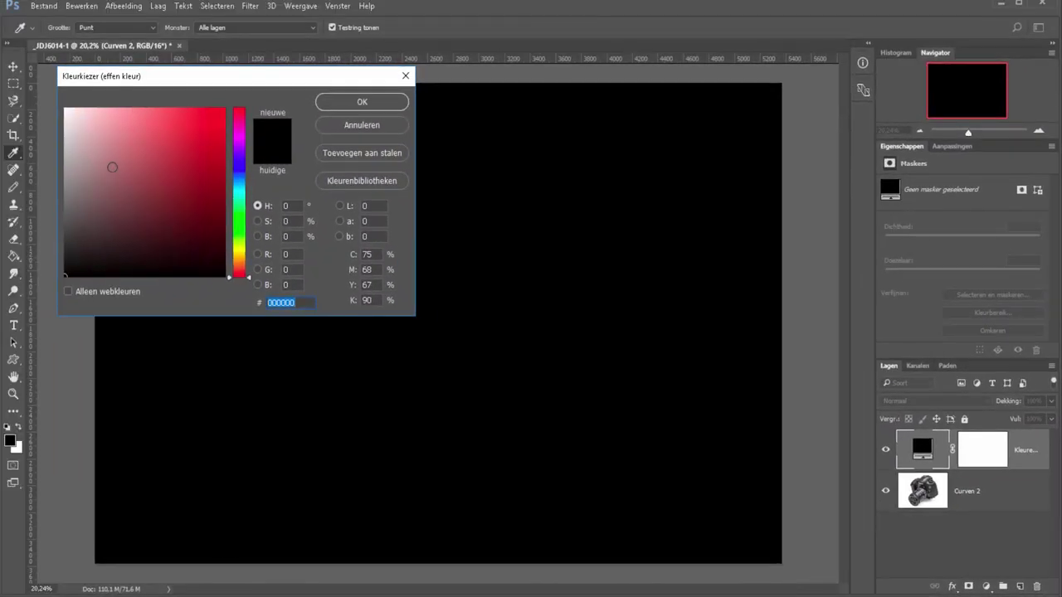
click(65, 109)
click(380, 103)
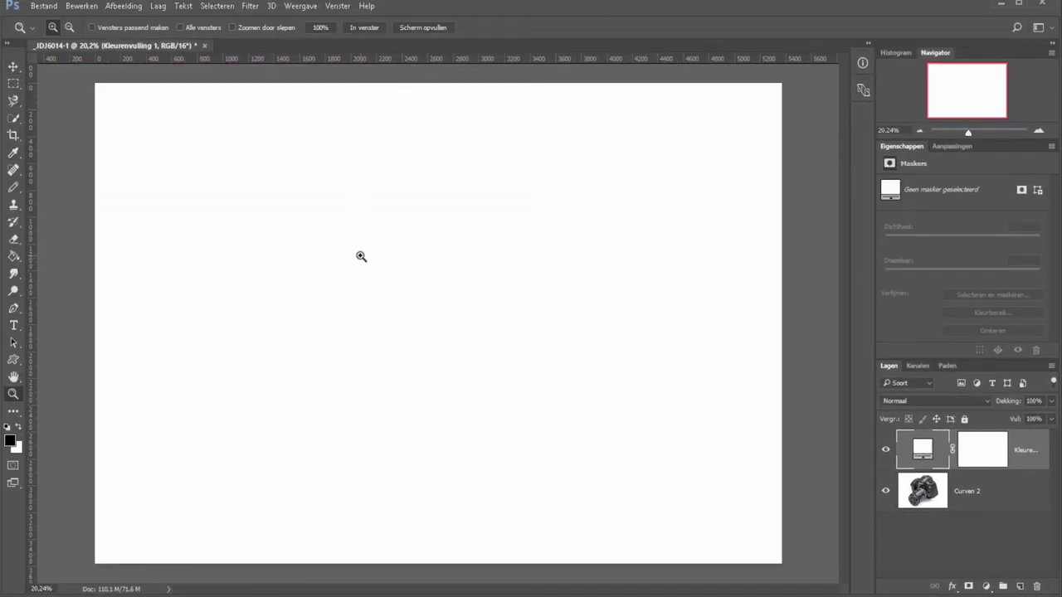
drag(1009, 402, 948, 448)
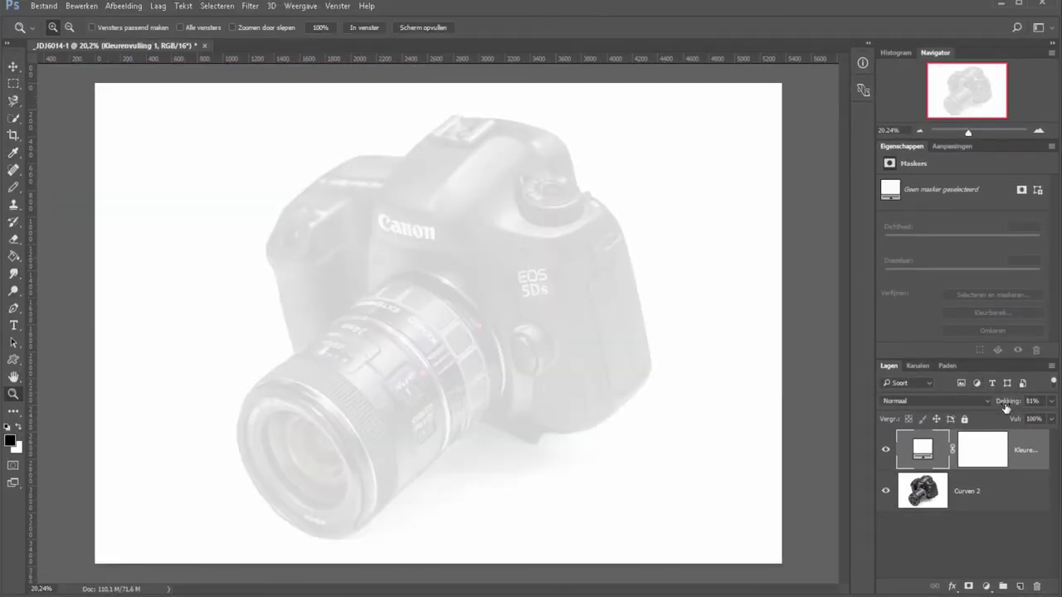
Reopen the fill colour picker, try 000000 and mid grey, then keep white.
double_click(921, 448)
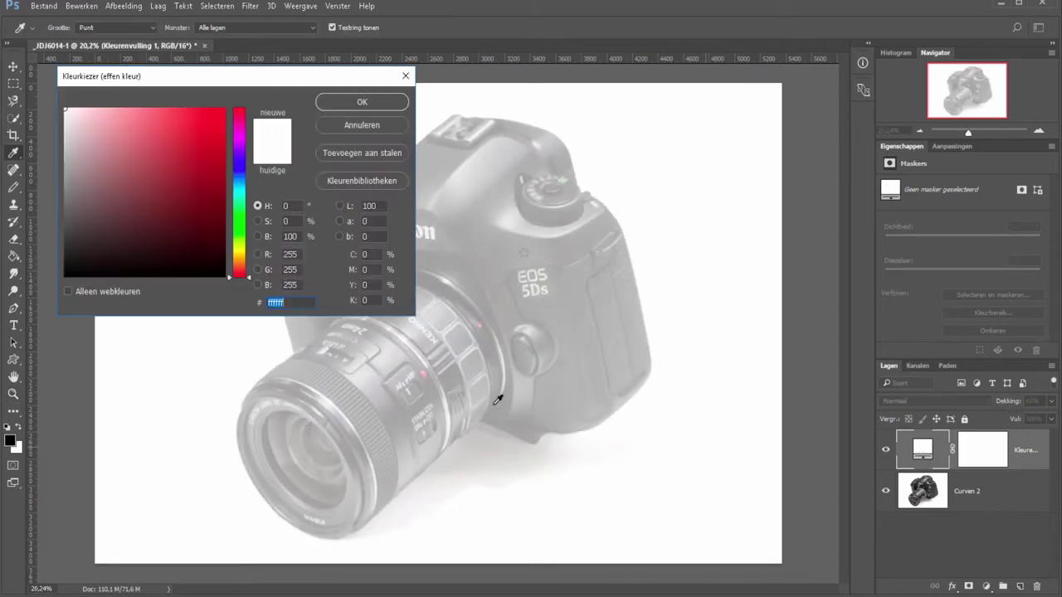
text(000000)
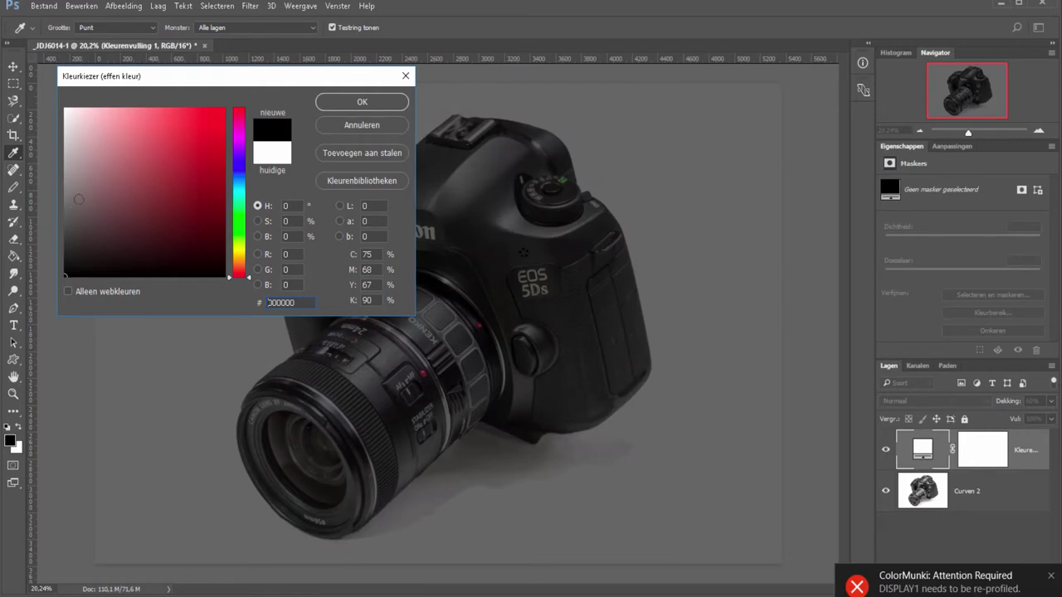
click(65, 184)
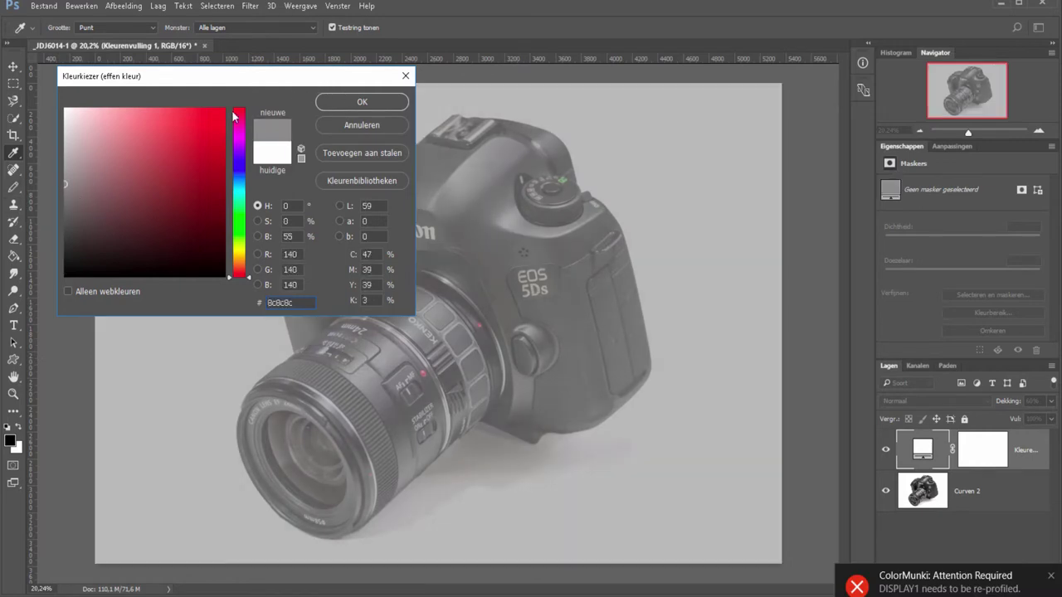
click(65, 109)
click(332, 98)
key(z)
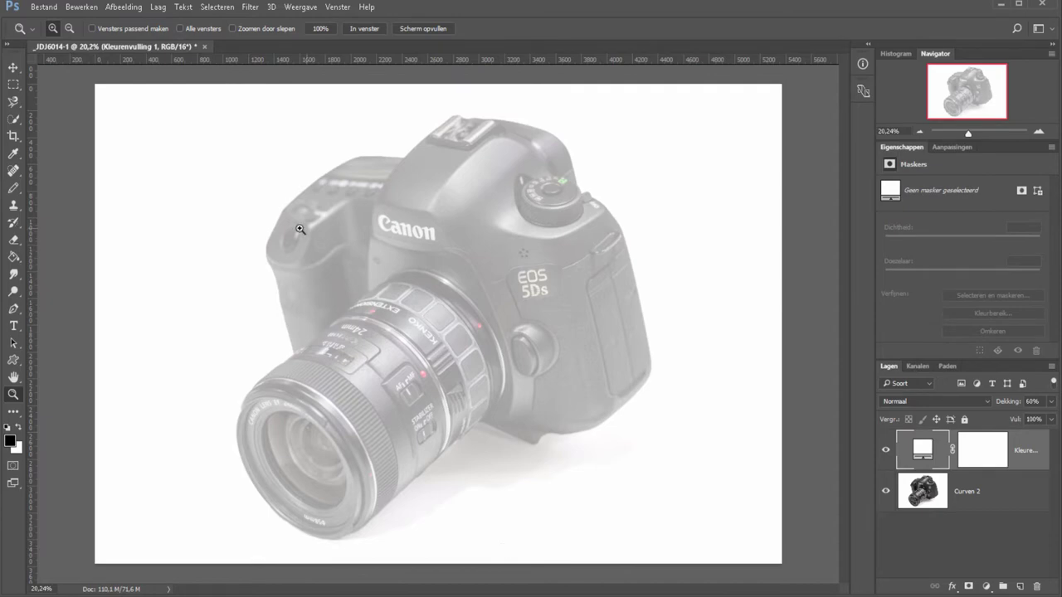
Zoom in on the lens, hide Kleurenvulling 1, and make Curven 2 active.
drag(301, 218, 535, 463)
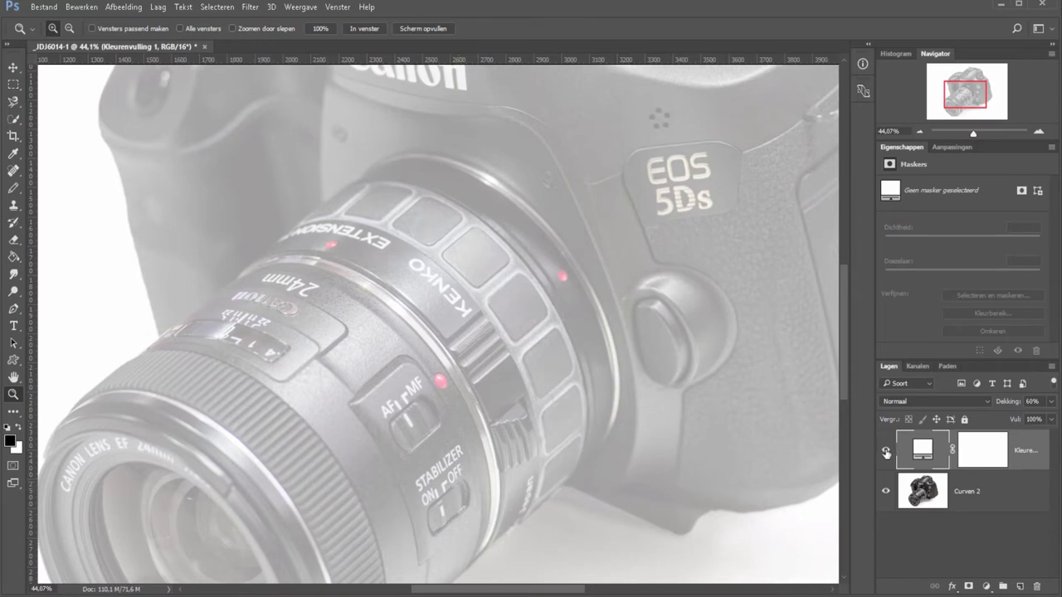
click(885, 452)
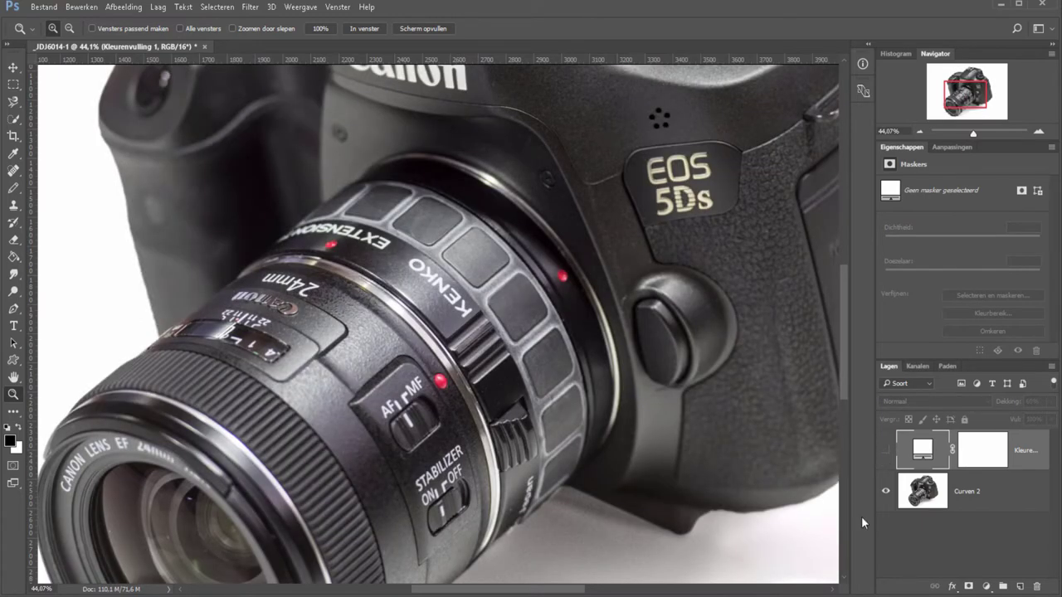
click(913, 508)
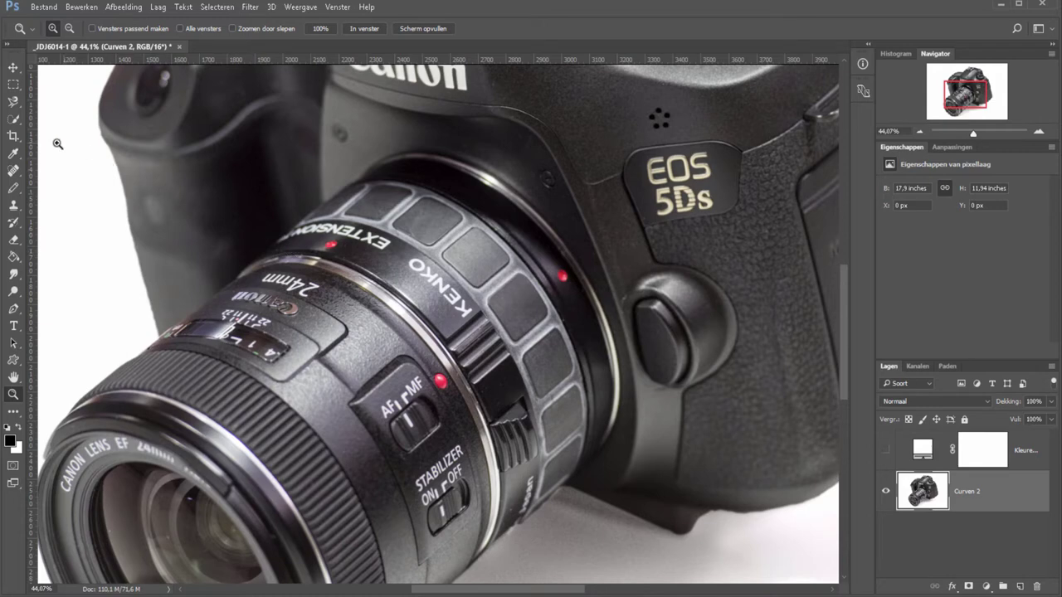
Trace a closed Magnetic Lasso selection around the Kenko ring, then show the fill layer again.
click(11, 103)
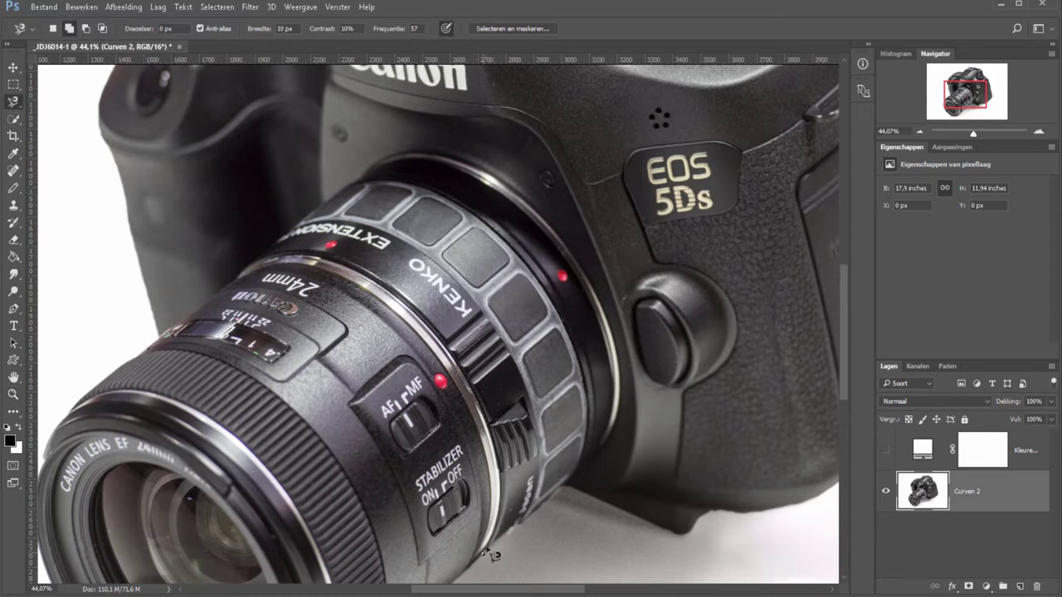
click(484, 550)
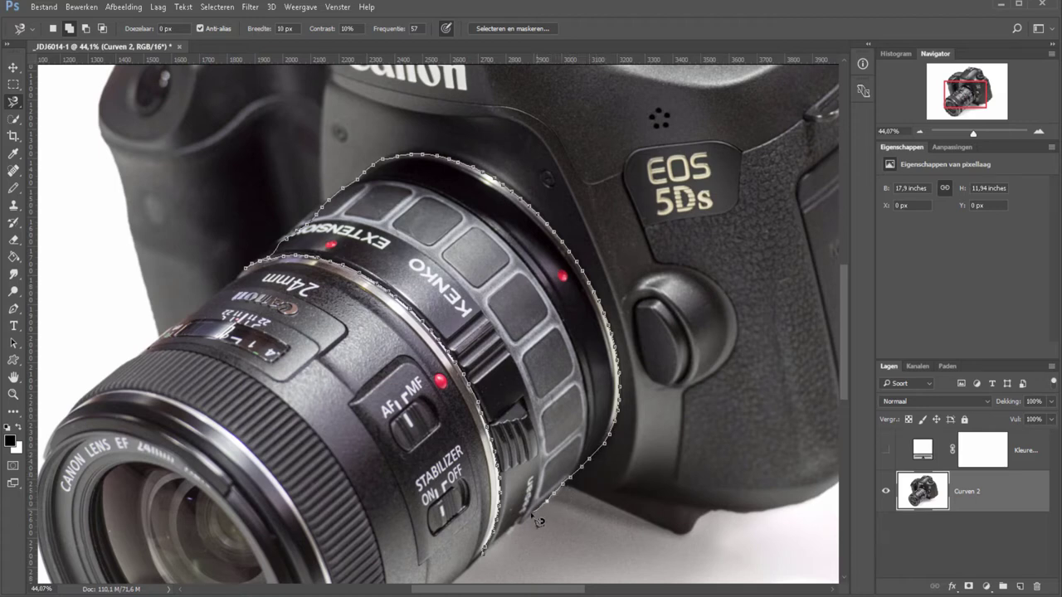
double_click(491, 563)
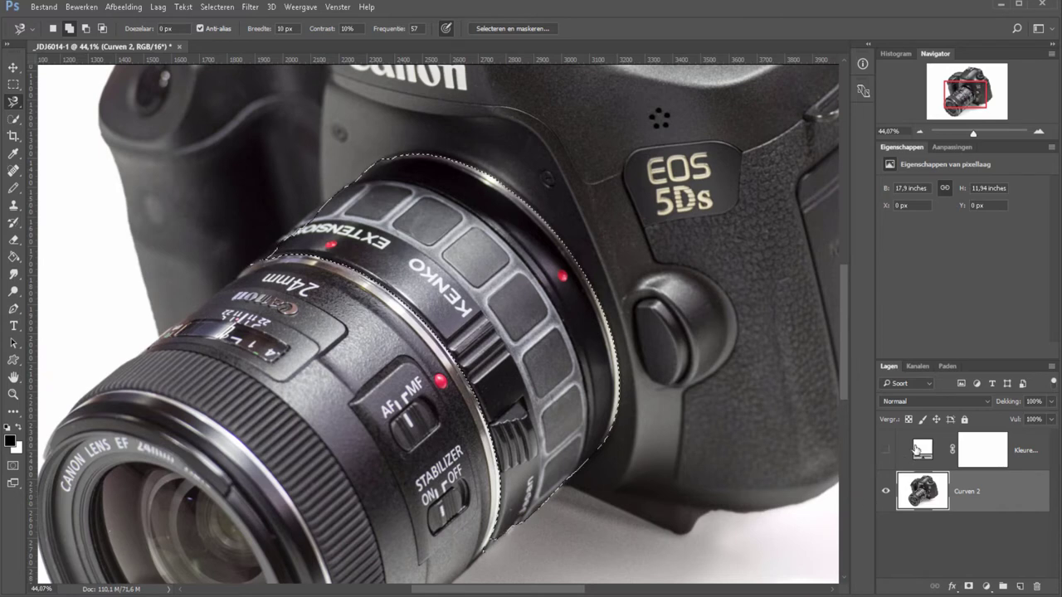
click(886, 452)
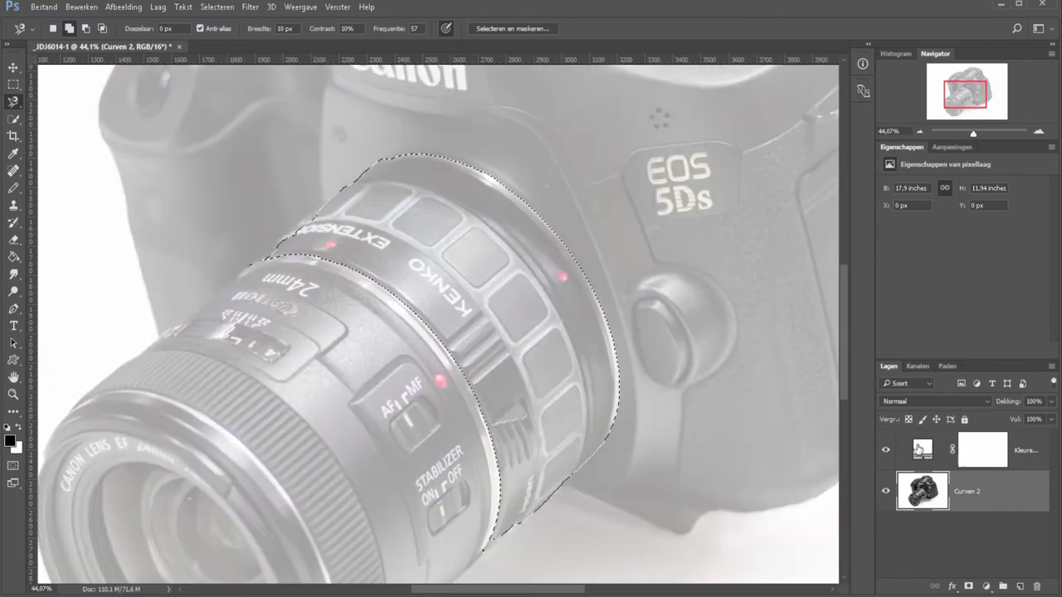
Invert the fill mask to black inside the ring selection, deselect, and zoom to the ring's lower edge.
click(969, 452)
key(6)
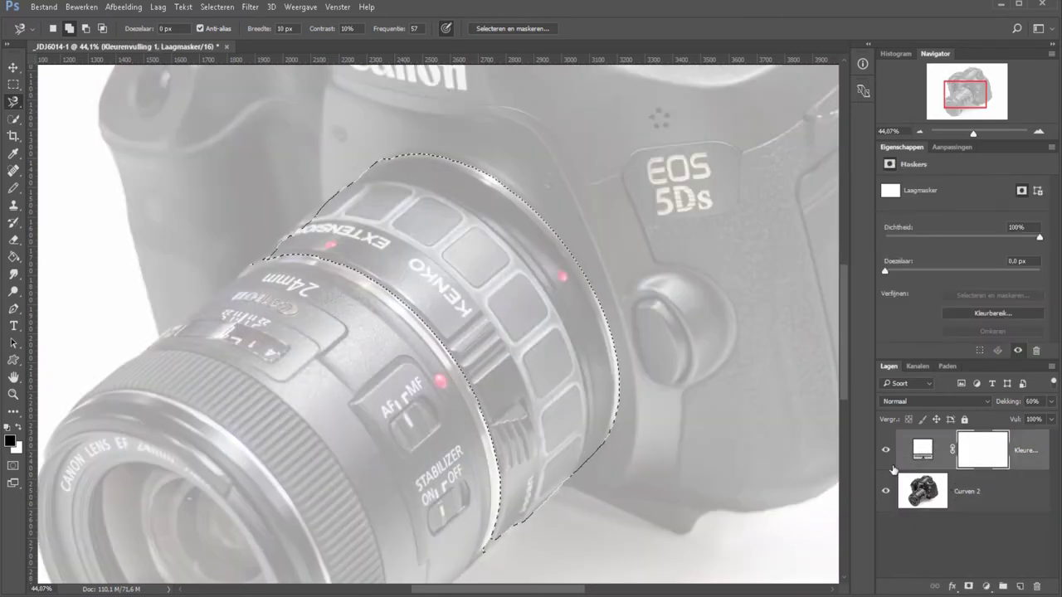
key(ctrl+i)
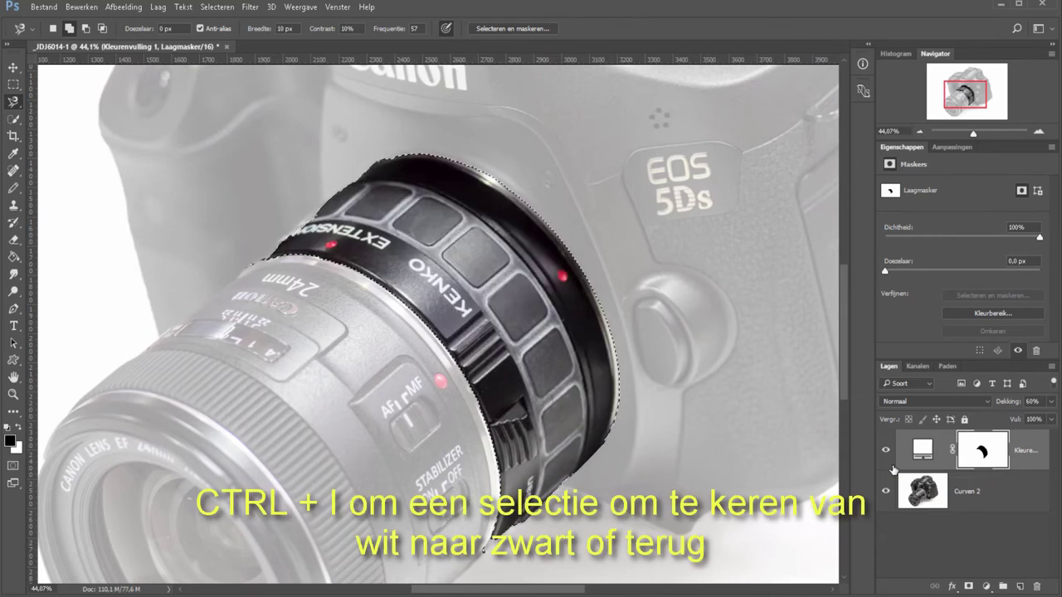
key(ctrl+d)
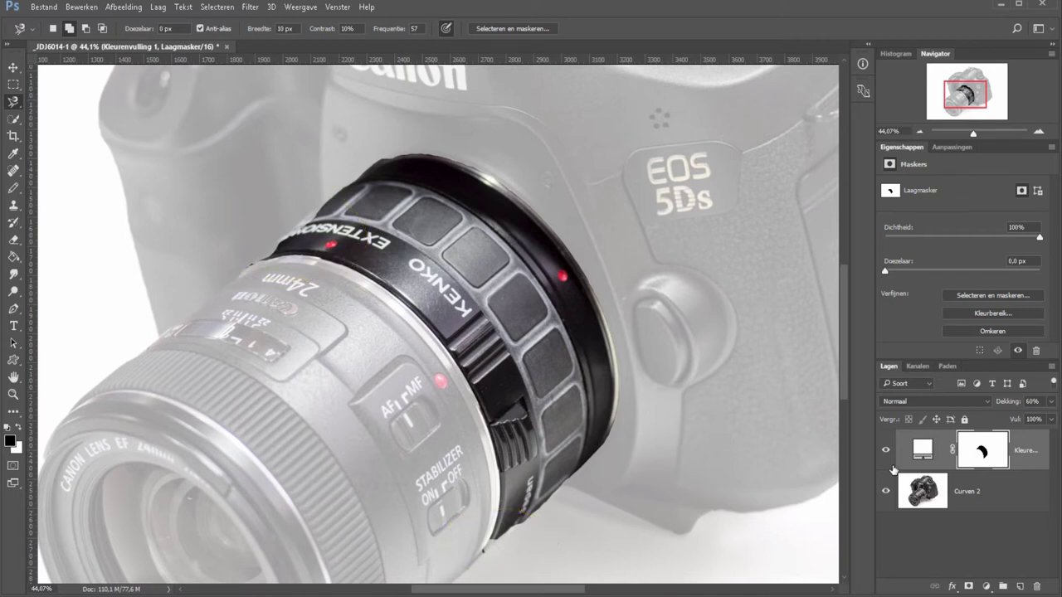
key(z)
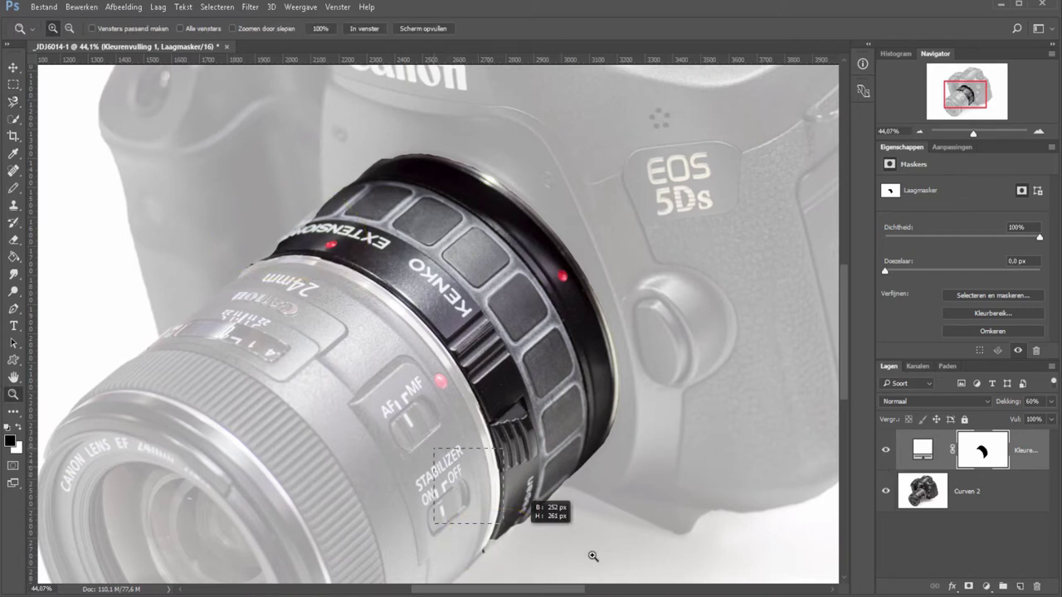
drag(432, 452, 685, 553)
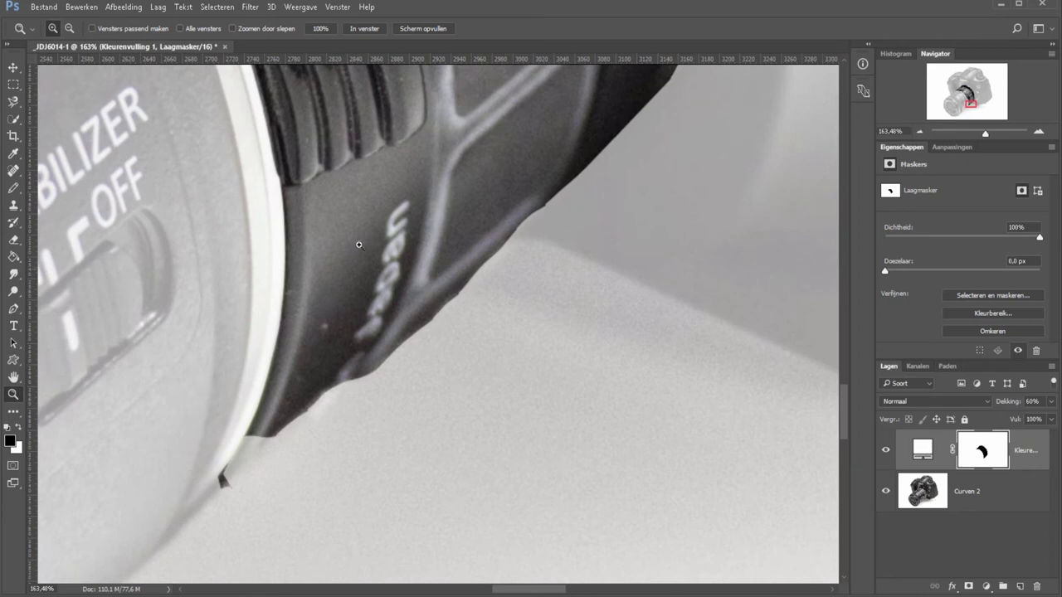
Set up a soft brush at 25 px size and 65% hardness for mask painting.
key(b)
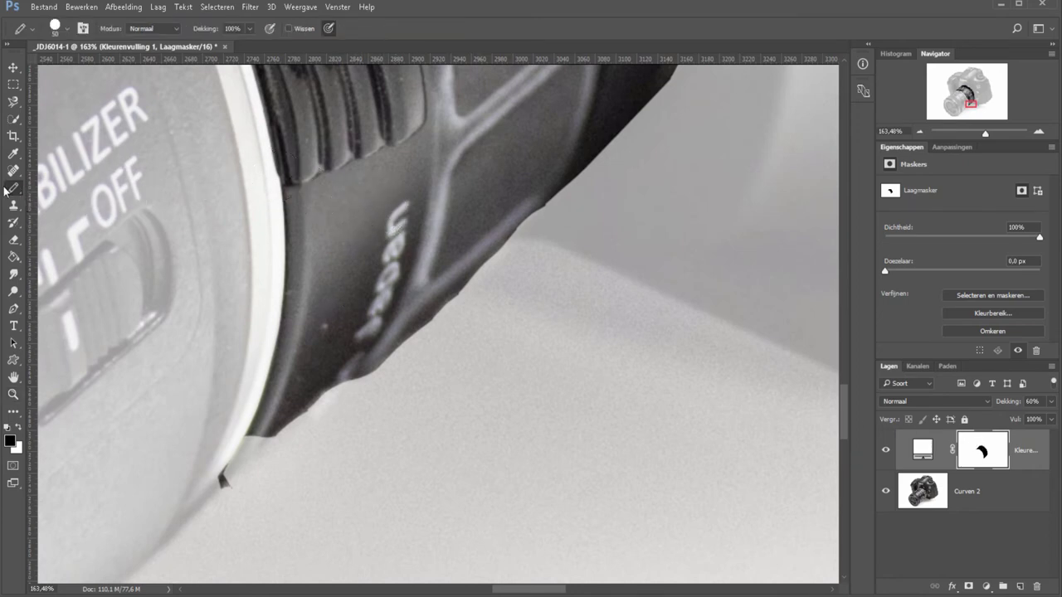
right_click(13, 191)
click(77, 184)
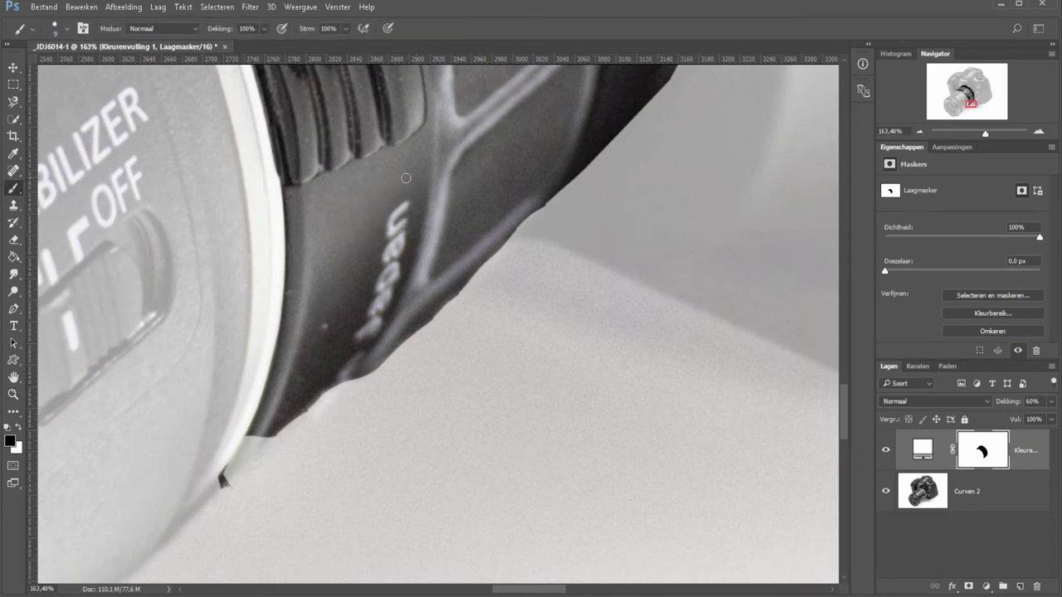
right_click(407, 205)
click(484, 237)
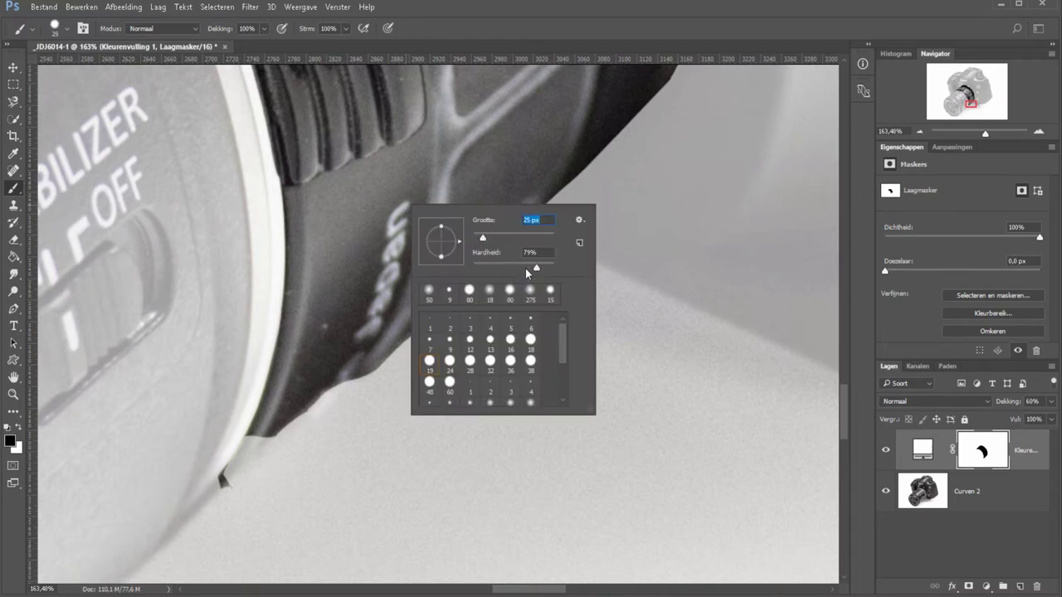
click(525, 268)
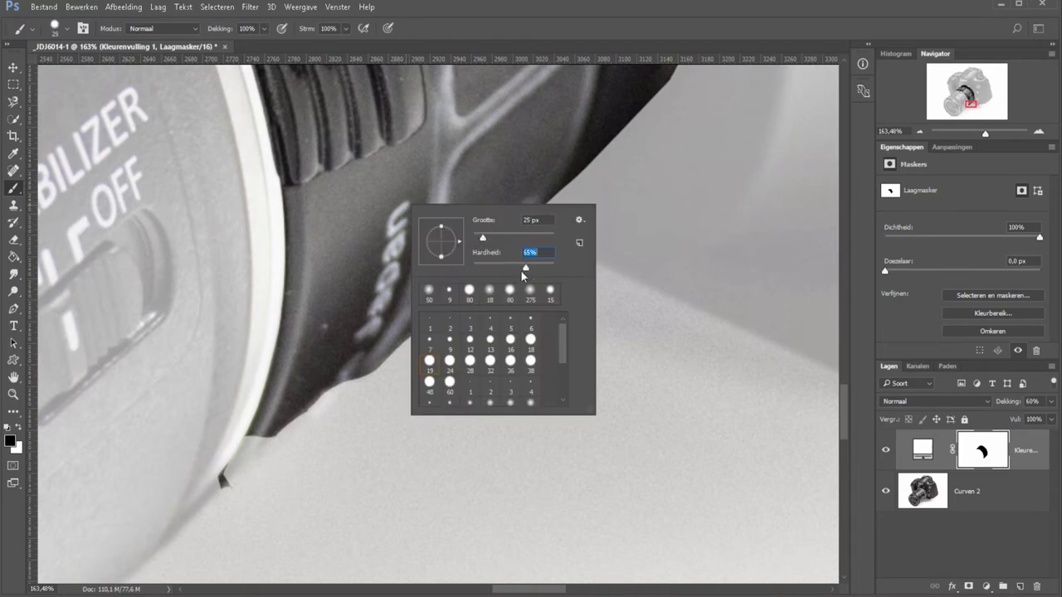
click(359, 304)
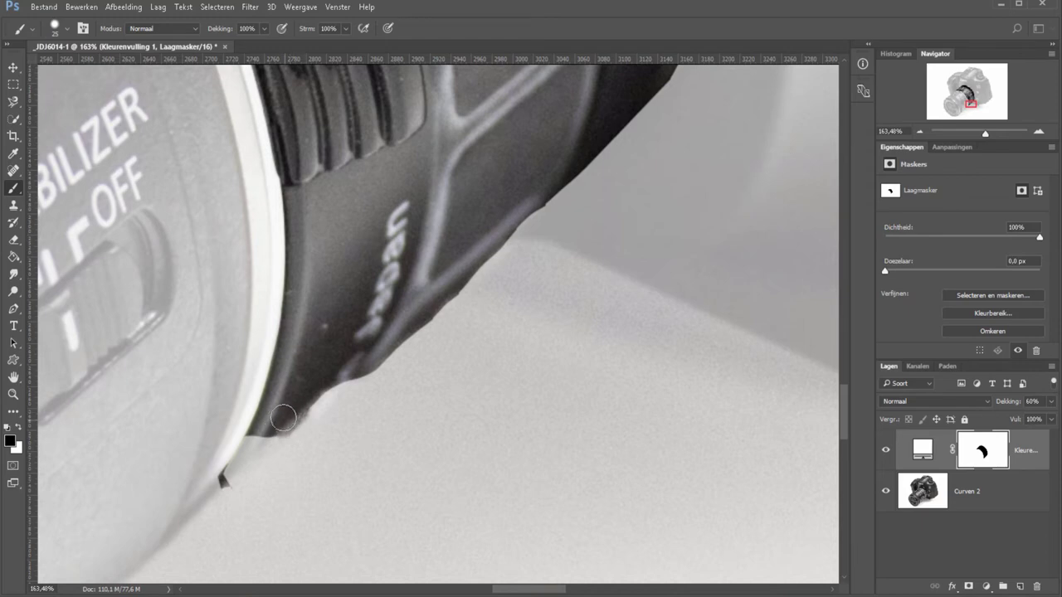
Paint black and white on the mask to clean fringes along the lens and ring edges.
drag(283, 418, 337, 380)
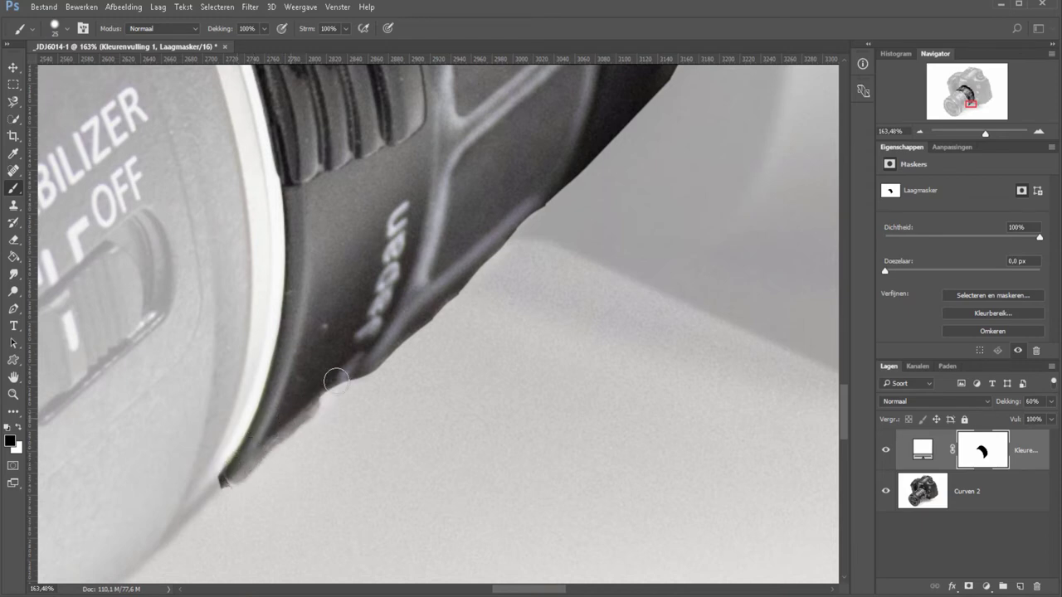
key(x)
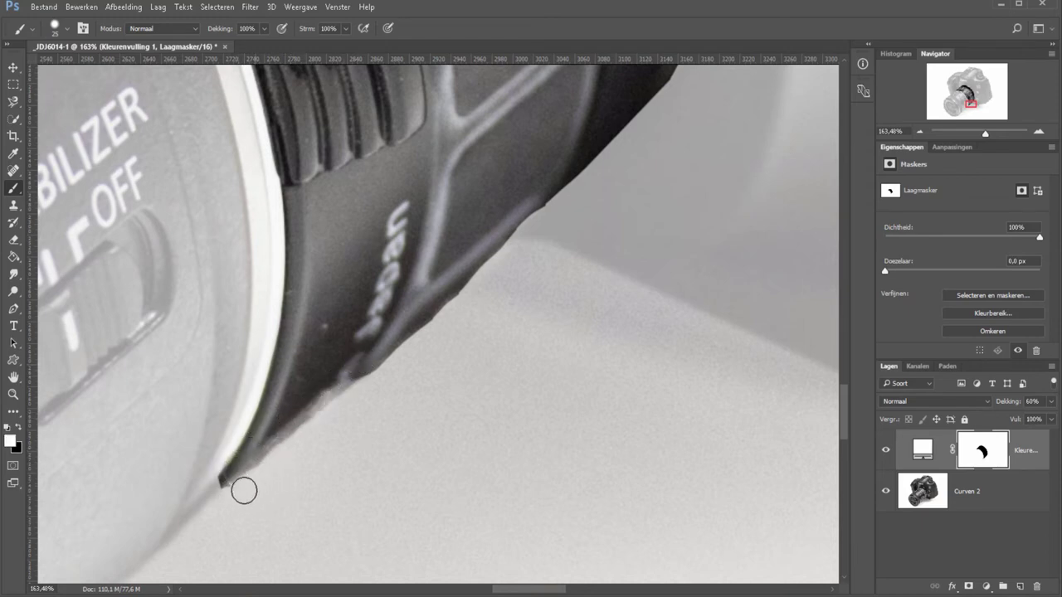
drag(244, 491, 365, 389)
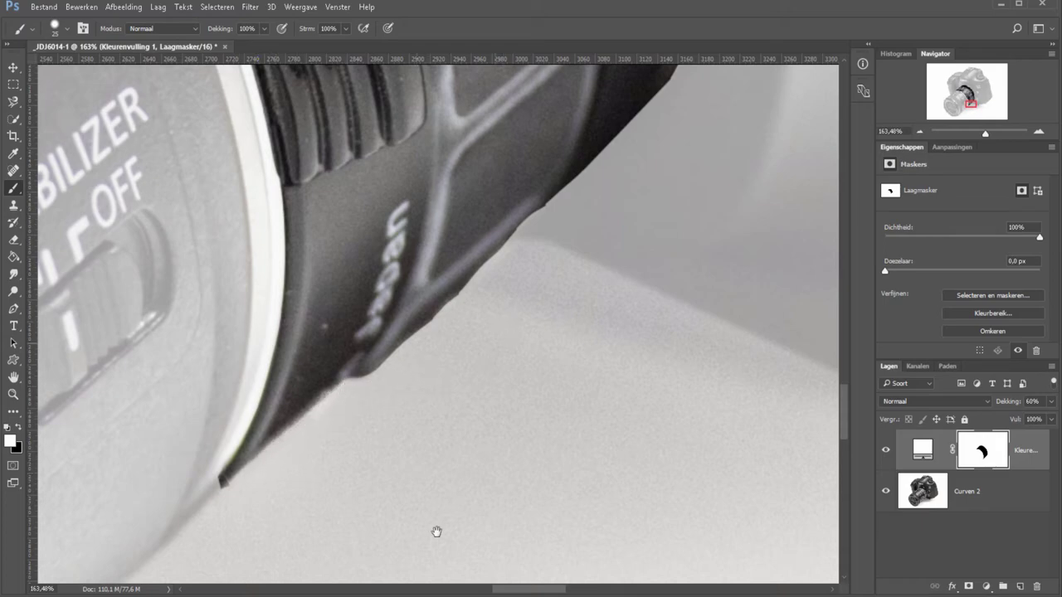
mouse_move(437, 531)
mouse_down()
mouse_move(434, 462)
mouse_move(446, 484)
mouse_move(524, 413)
mouse_move(477, 318)
mouse_up()
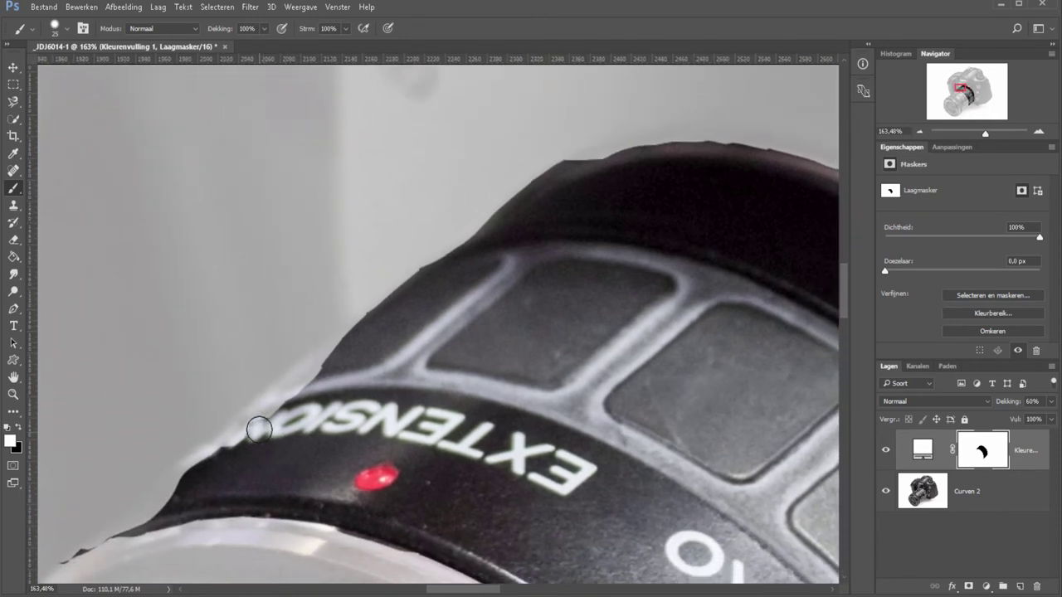
key(x)
mouse_move(226, 442)
mouse_down()
mouse_move(386, 302)
mouse_move(216, 458)
mouse_move(86, 543)
mouse_move(300, 350)
mouse_up()
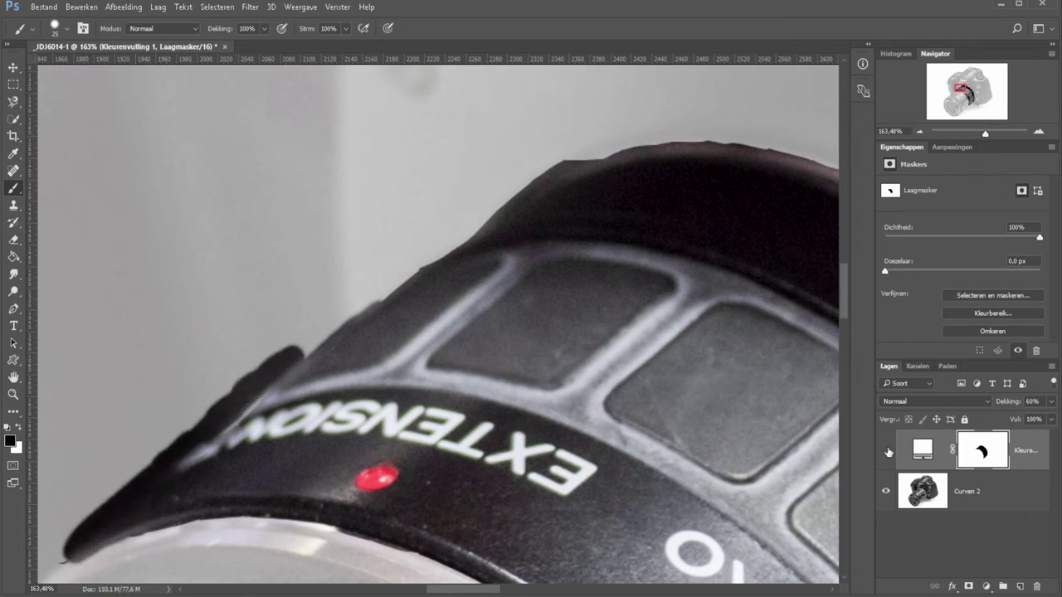
Toggle the fill layer to check the edge, then paint white to clean the ring's dark fringe.
click(887, 451)
click(886, 450)
key(x)
mouse_move(296, 343)
mouse_down()
mouse_move(64, 550)
mouse_move(365, 344)
mouse_move(341, 348)
mouse_move(384, 329)
mouse_move(442, 311)
mouse_move(623, 315)
mouse_move(683, 335)
mouse_move(371, 402)
mouse_move(502, 482)
mouse_move(569, 565)
mouse_up()
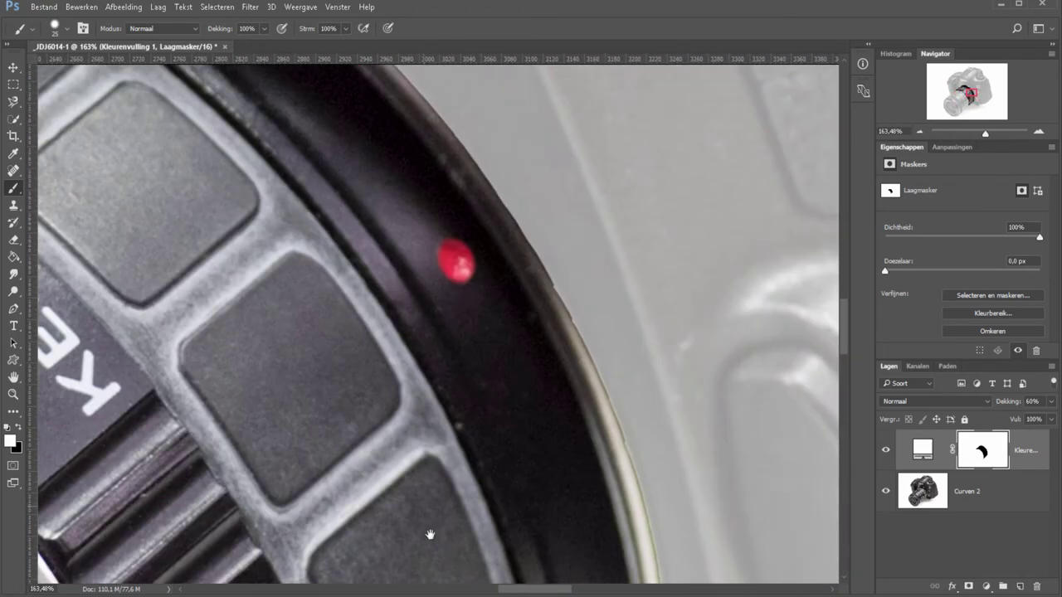
Pan to the Kenko ring's red dot and float the mask Eigenschappen panel over the canvas.
drag(403, 367, 439, 463)
mouse_move(338, 307)
mouse_down()
mouse_move(490, 477)
mouse_move(540, 451)
mouse_move(498, 498)
mouse_up()
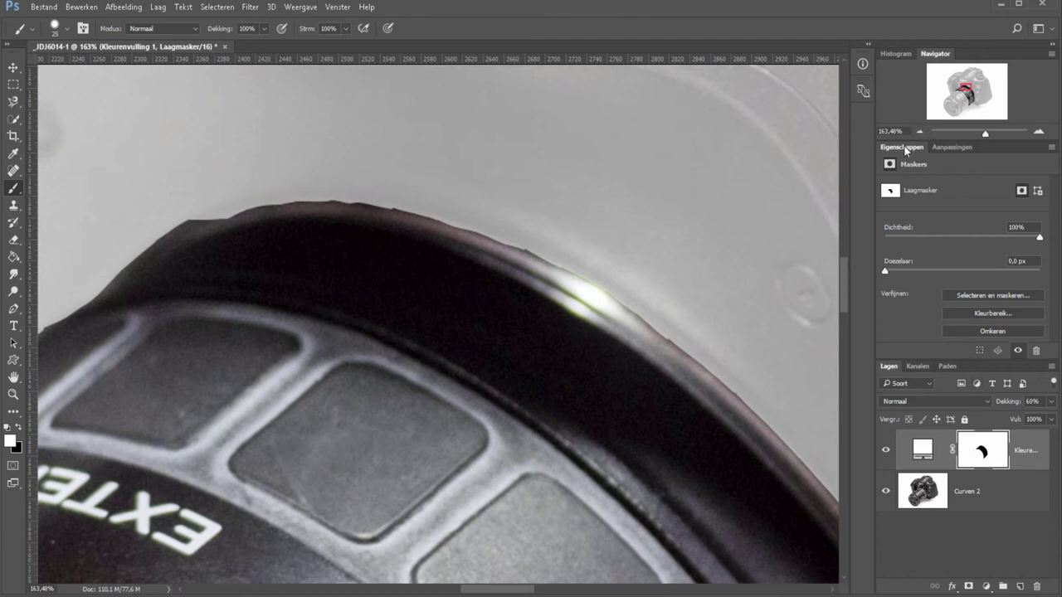
drag(903, 148, 182, 121)
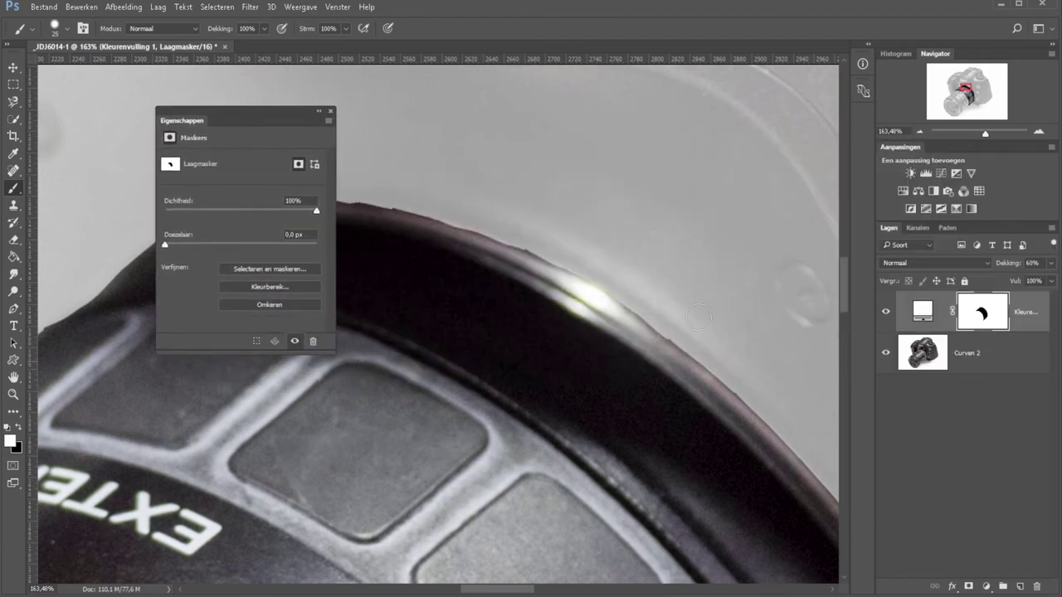
Add a trial Kleurtoon/verzadiging adjustment layer, then drag it to the trash.
click(921, 320)
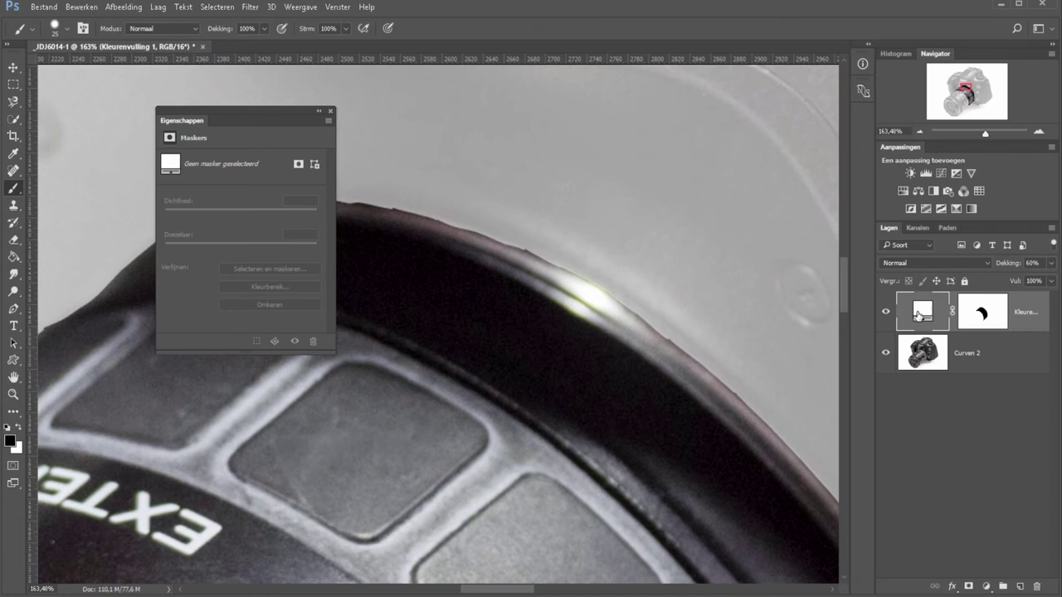
click(904, 192)
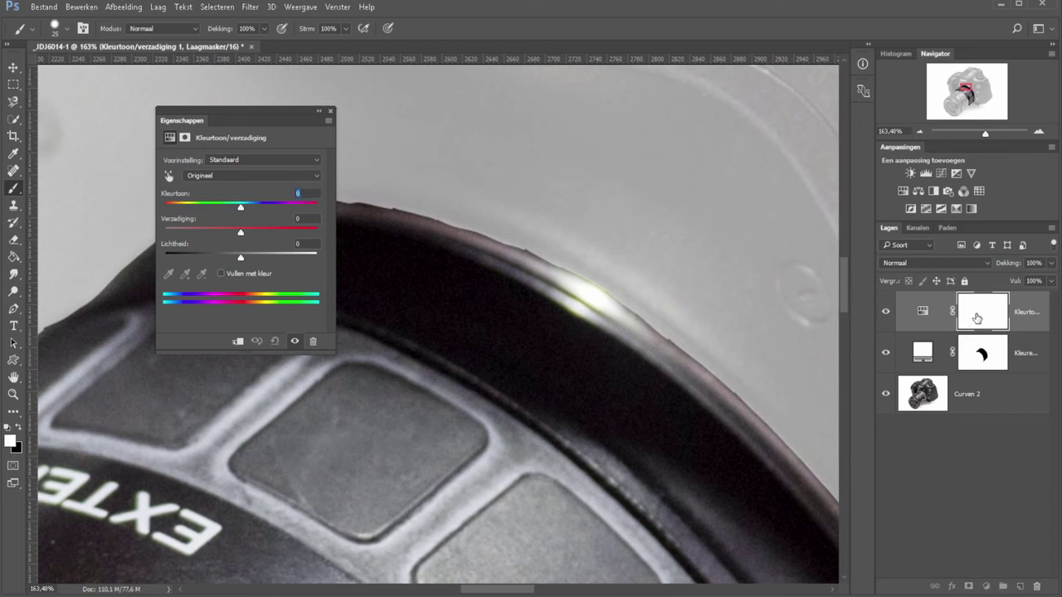
click(976, 318)
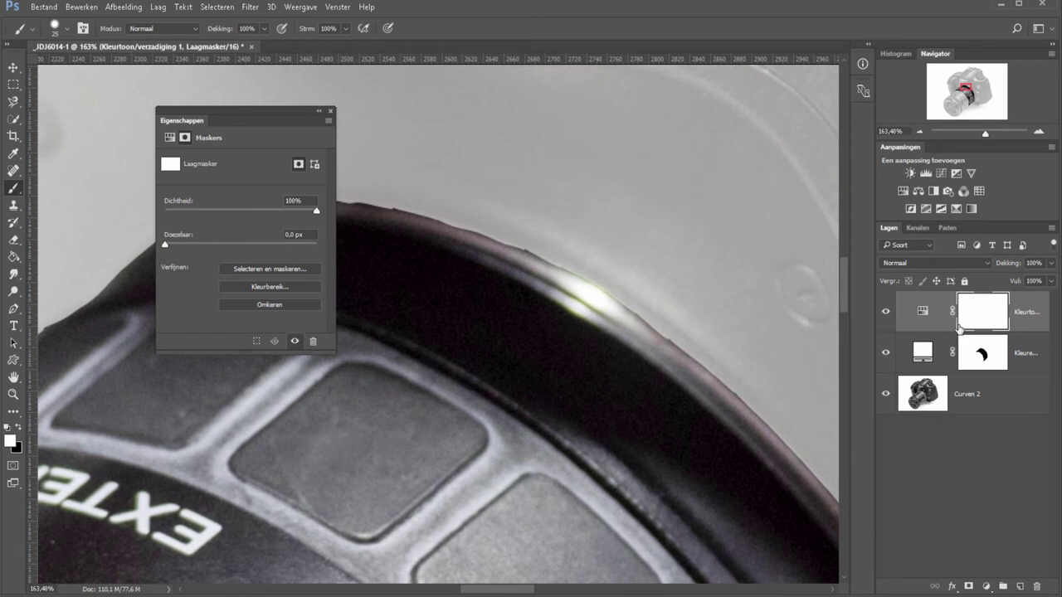
drag(1017, 323, 1037, 587)
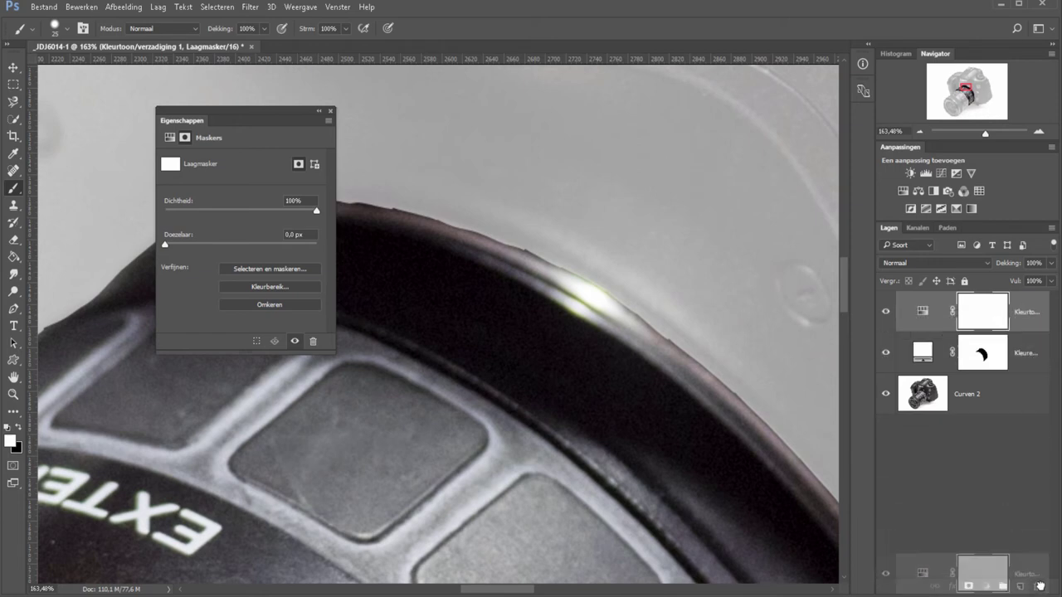
Reselect the fill layer's mask, browse the Venster menu, and fit the whole photo on screen.
click(982, 314)
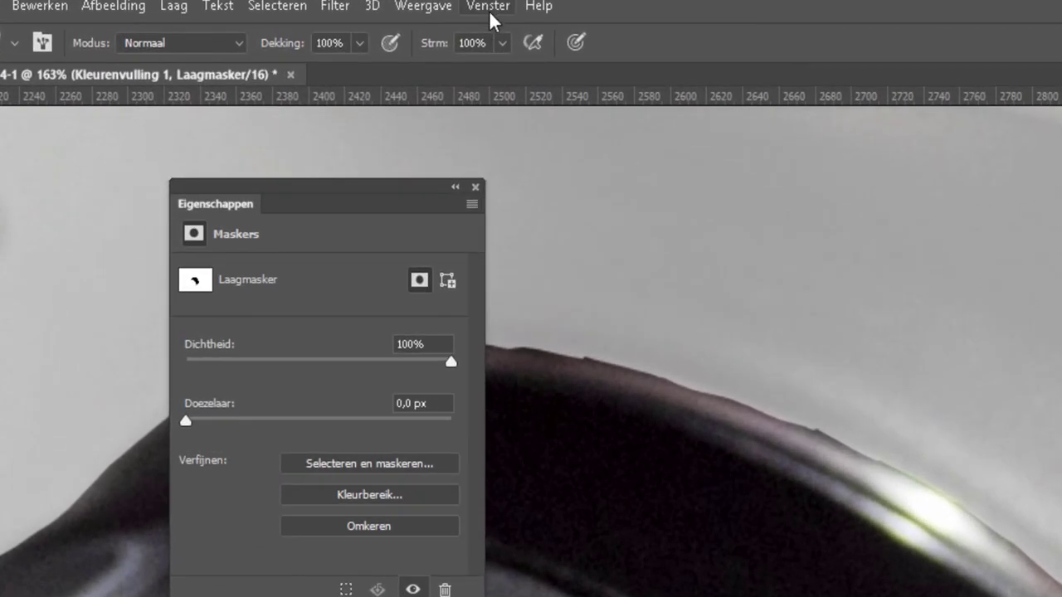
click(338, 7)
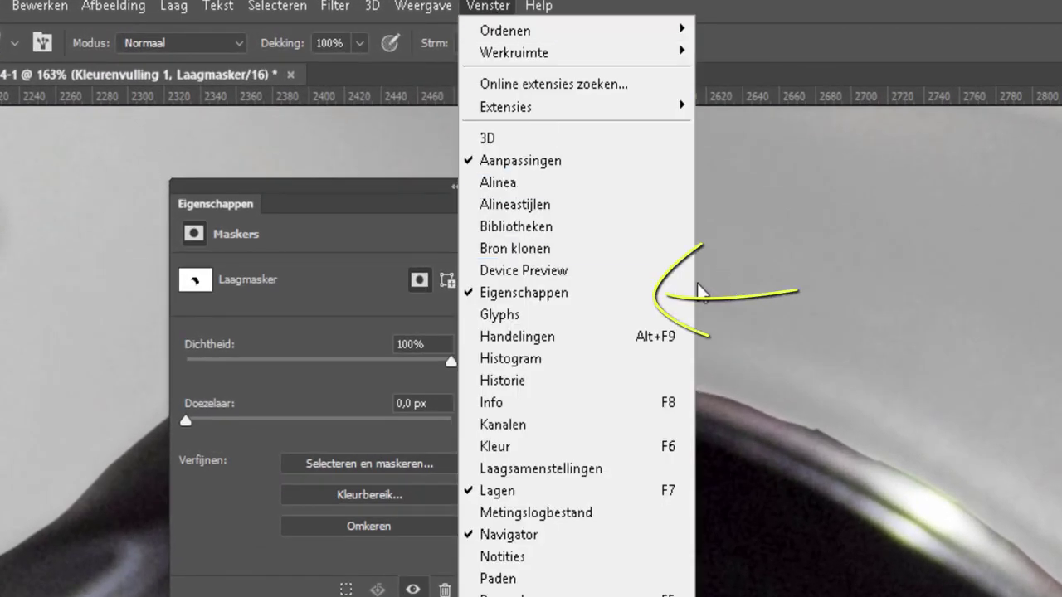
click(707, 59)
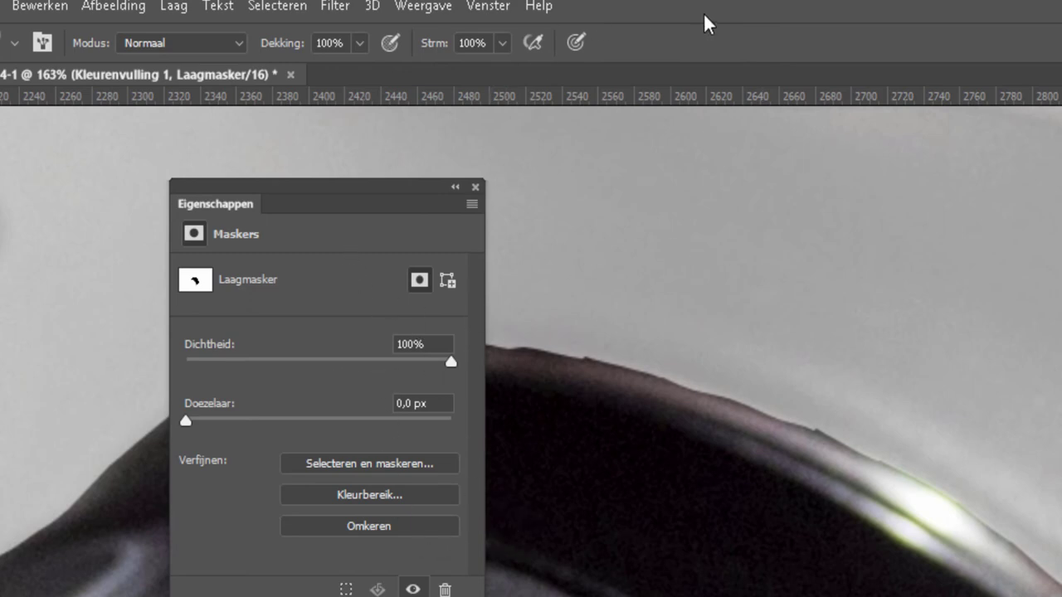
key(ctrl+0)
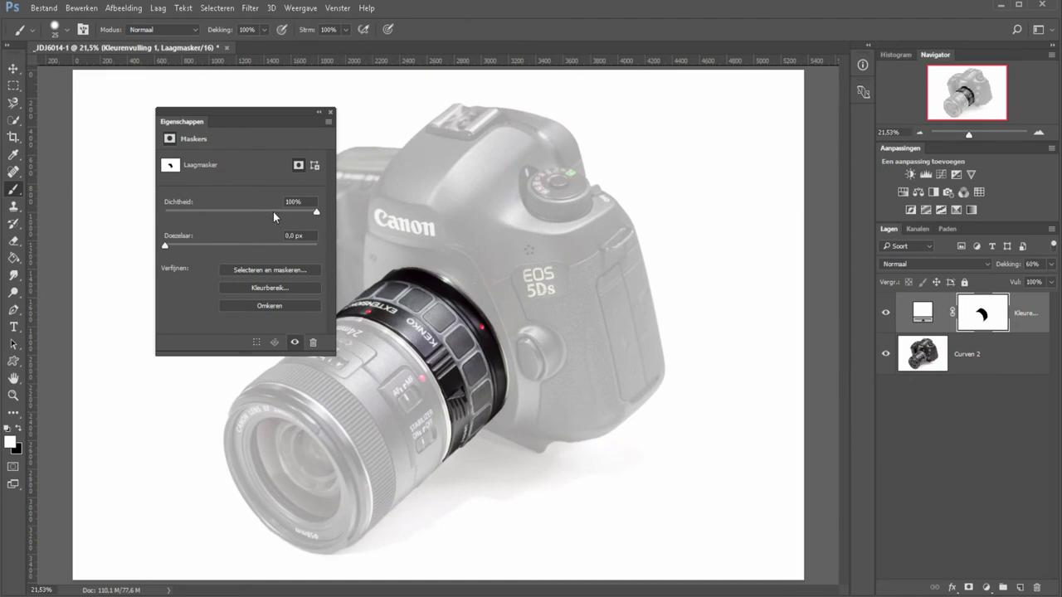
Preview a lower mask density, then set Dichtheid back to 100%.
drag(273, 213, 242, 214)
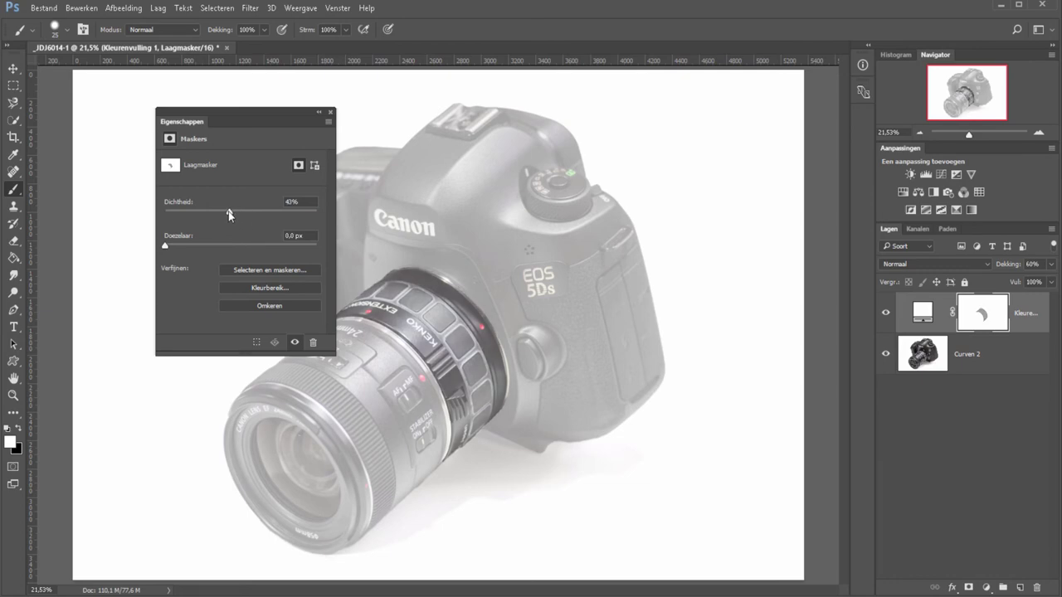
click(286, 202)
text(100)
key(Return)
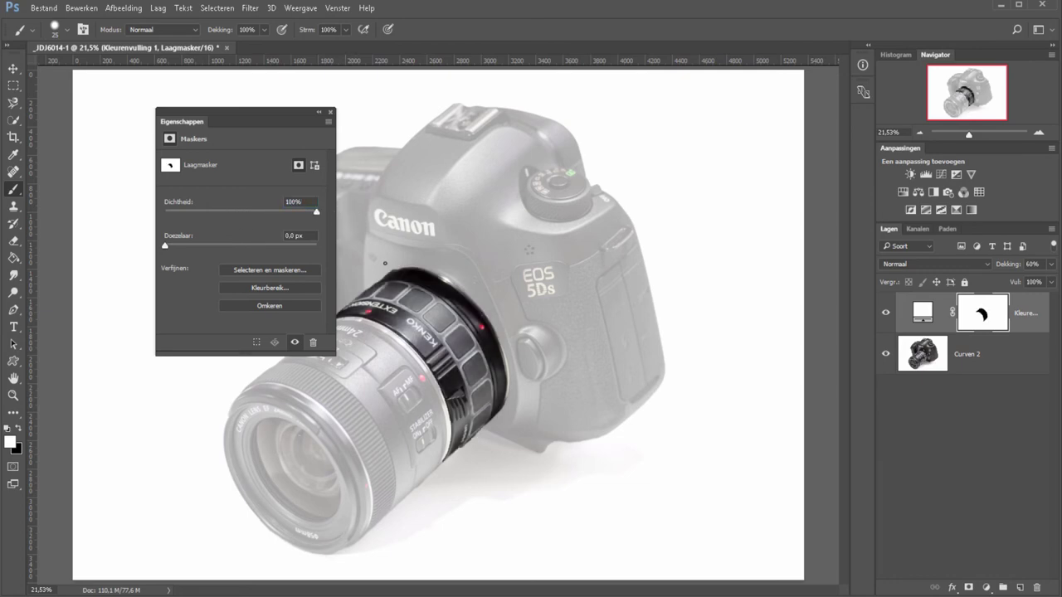
Zoom in on the ring and trial Doezelaar feather values around 5,7 px, ending at none.
key(z)
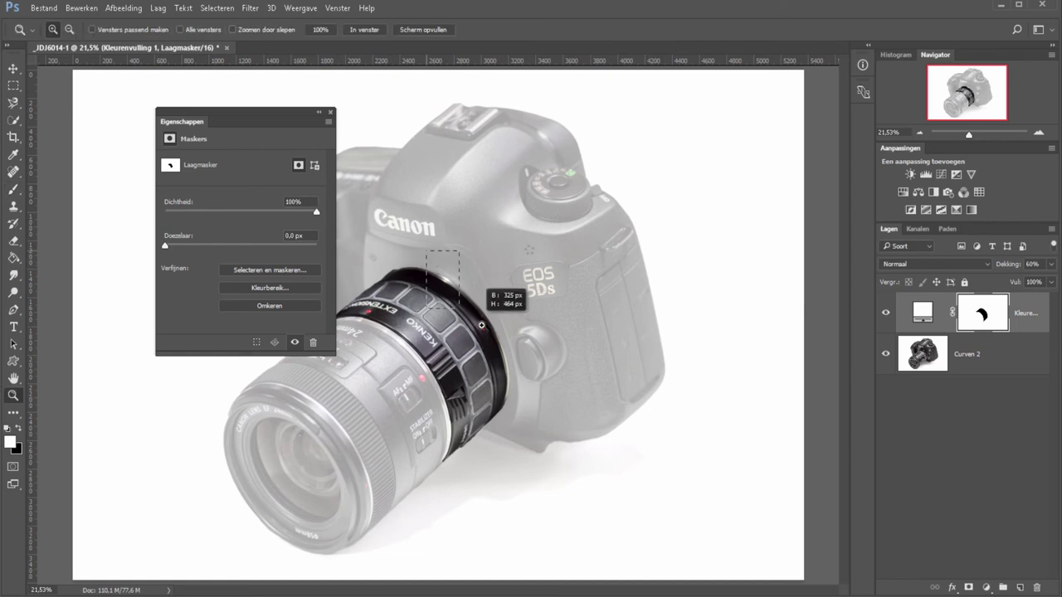
click(476, 330)
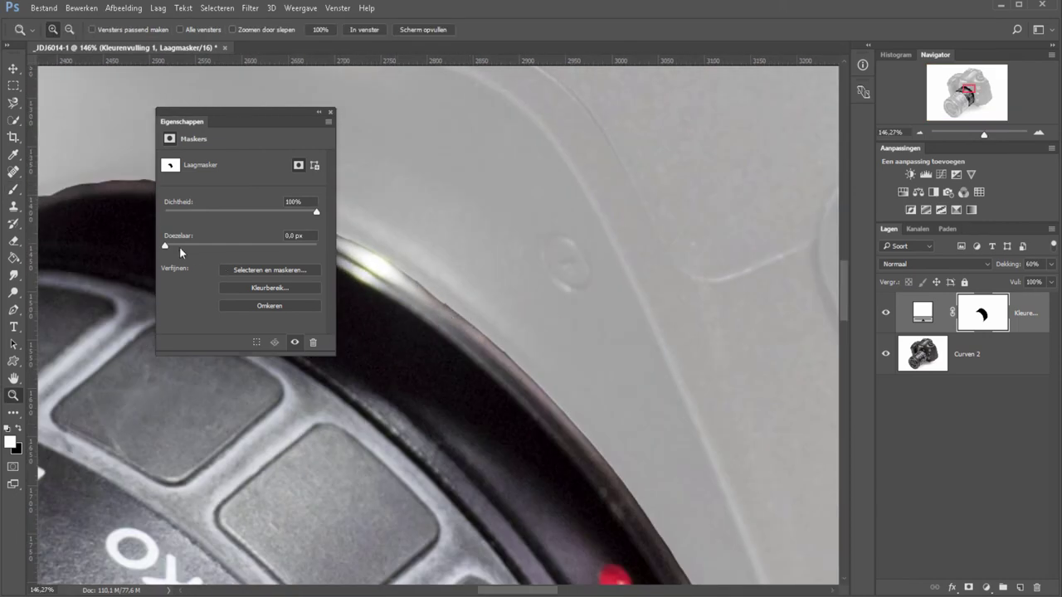
mouse_move(181, 247)
mouse_down()
mouse_move(198, 248)
mouse_move(151, 241)
mouse_up()
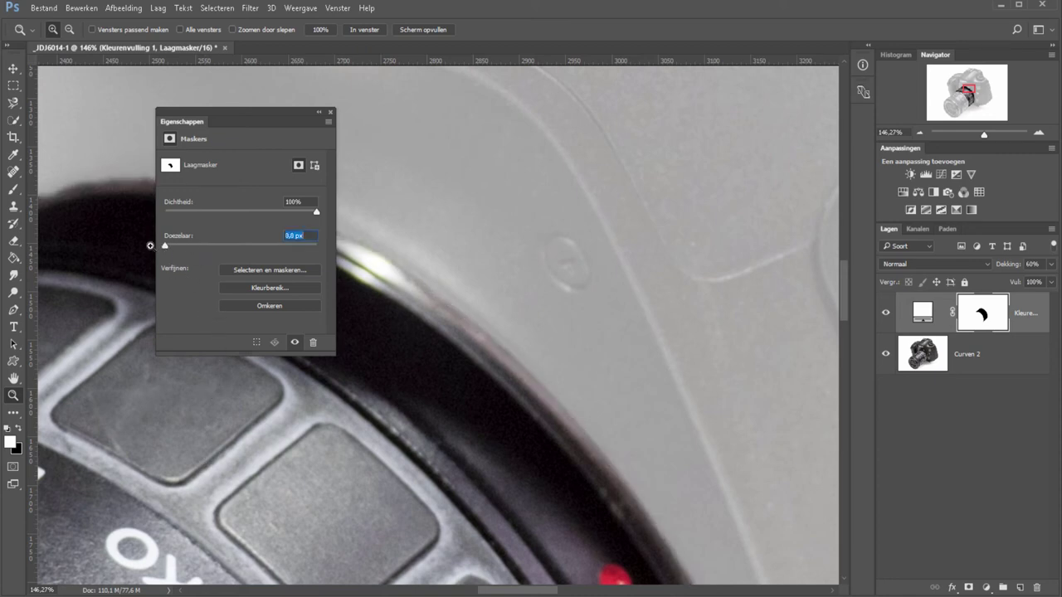
click(208, 246)
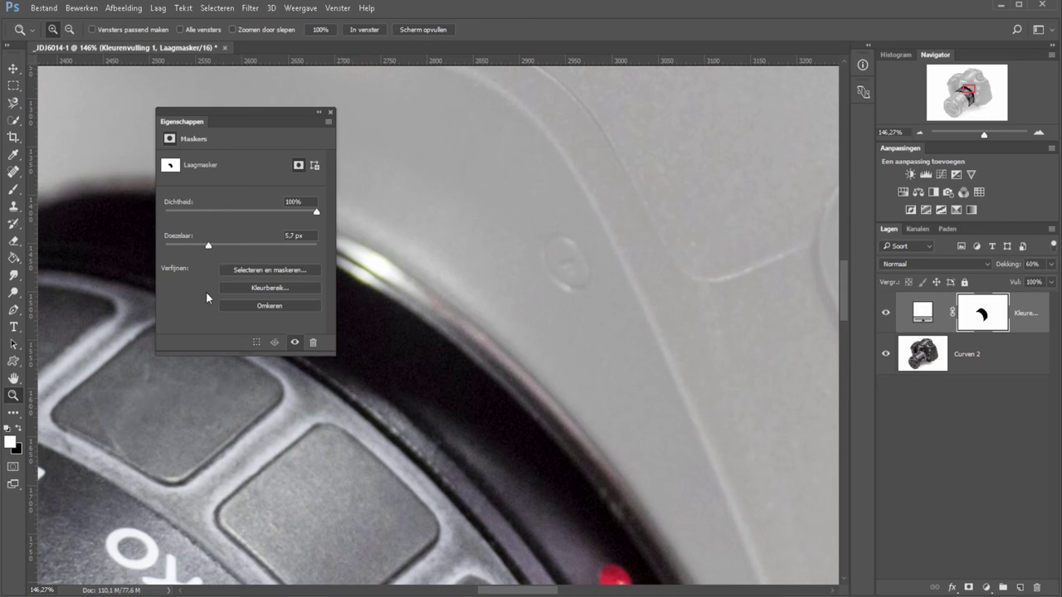
key(ctrl+minus)
key(ctrl+minus)
key(ctrl+minus)
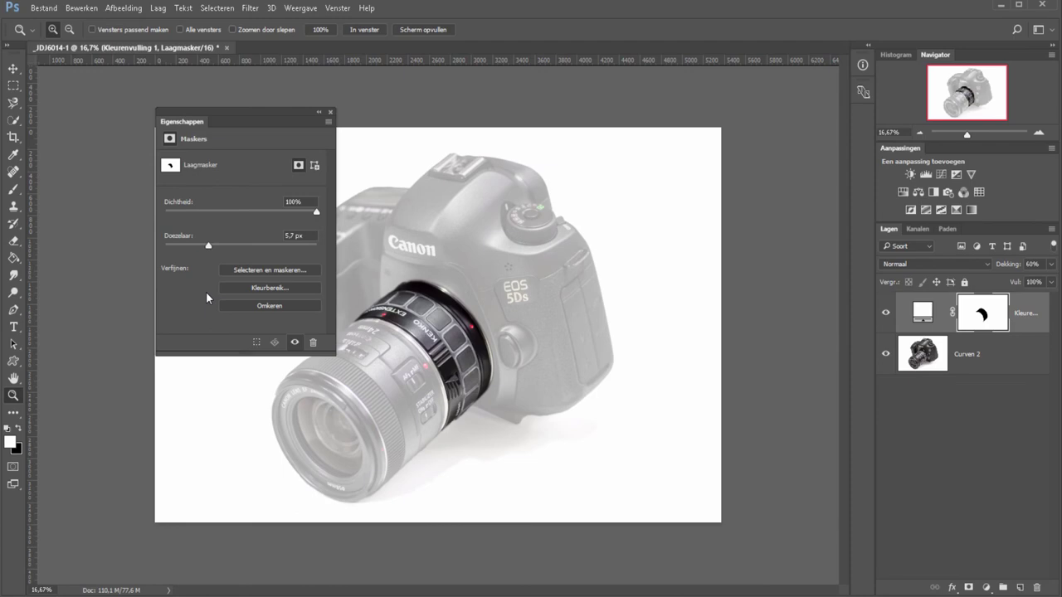
drag(378, 266, 542, 423)
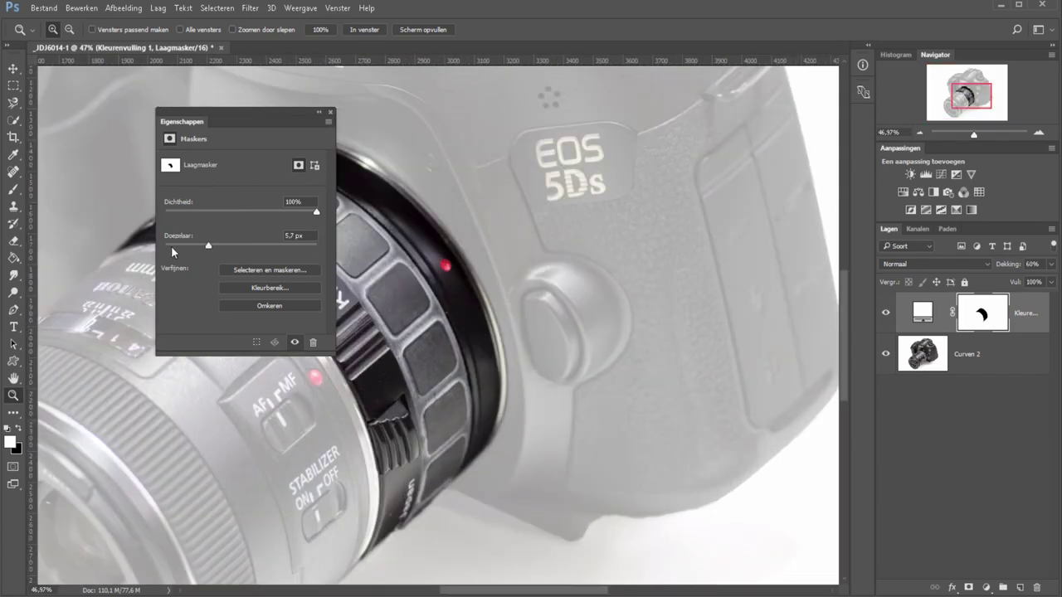
drag(208, 245, 157, 248)
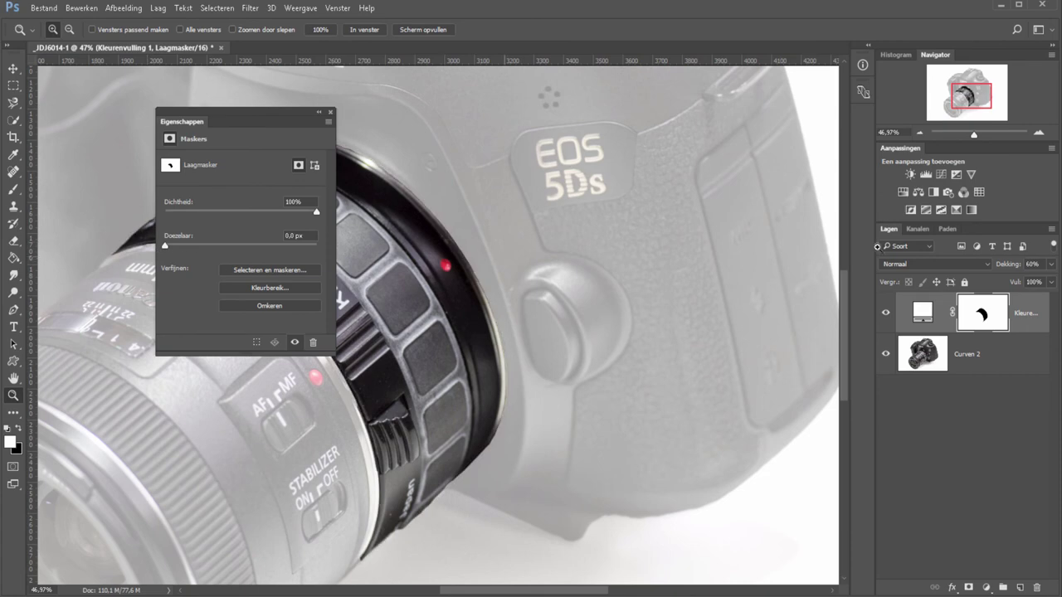
Preview the mask alone, set Doezelaar to 3,2 px, and dock the Eigenschappen panel.
alt+click(981, 317)
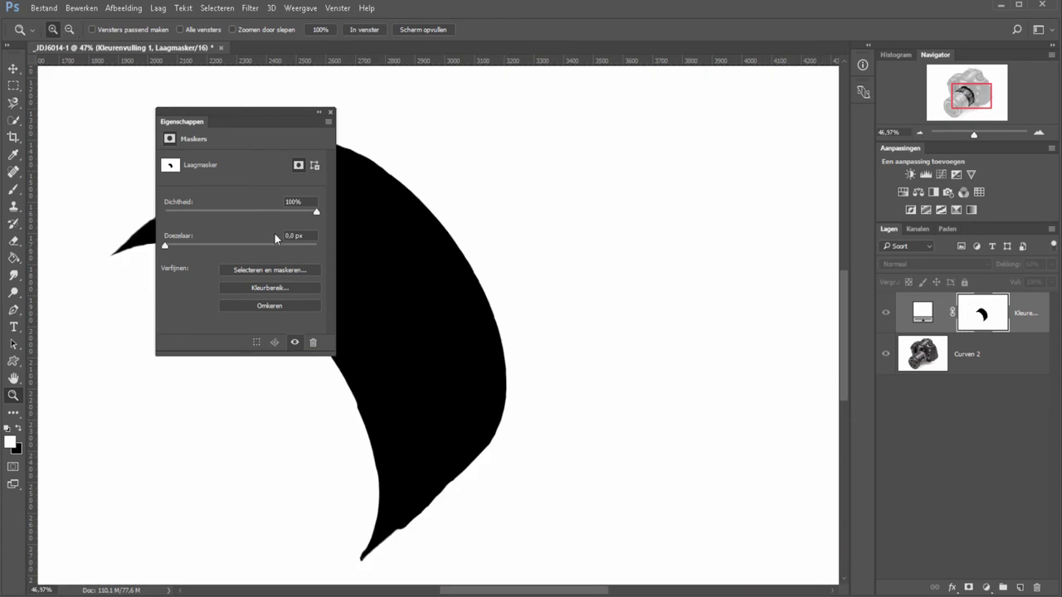
drag(166, 246, 246, 246)
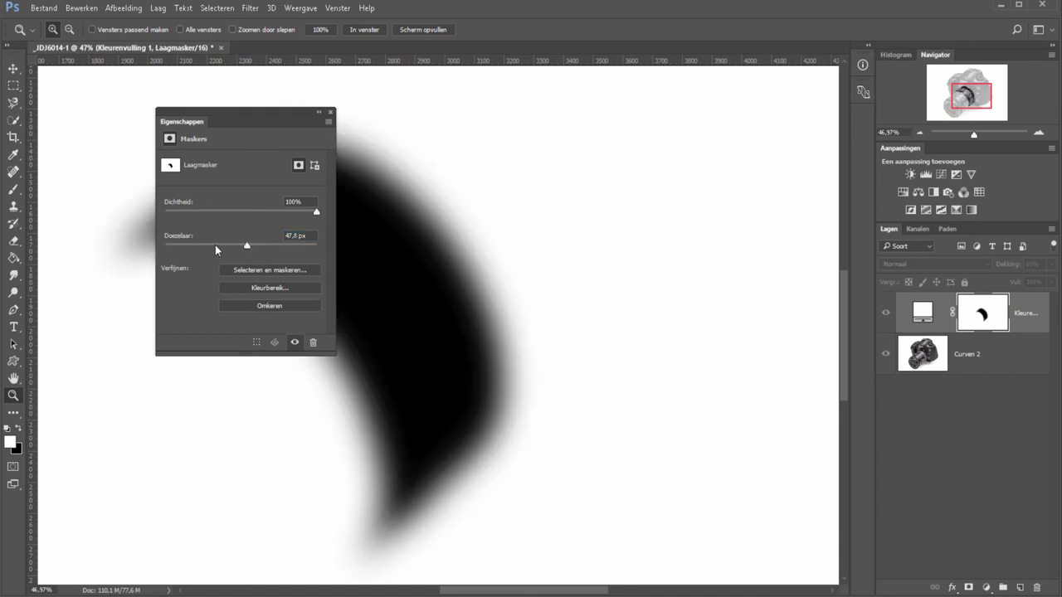
drag(201, 246, 187, 246)
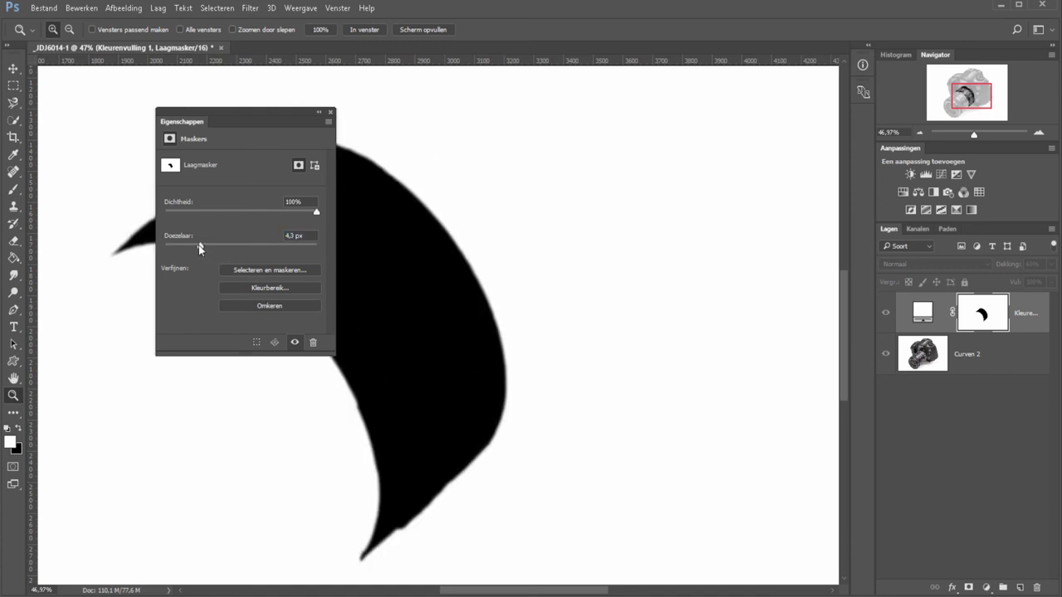
click(203, 290)
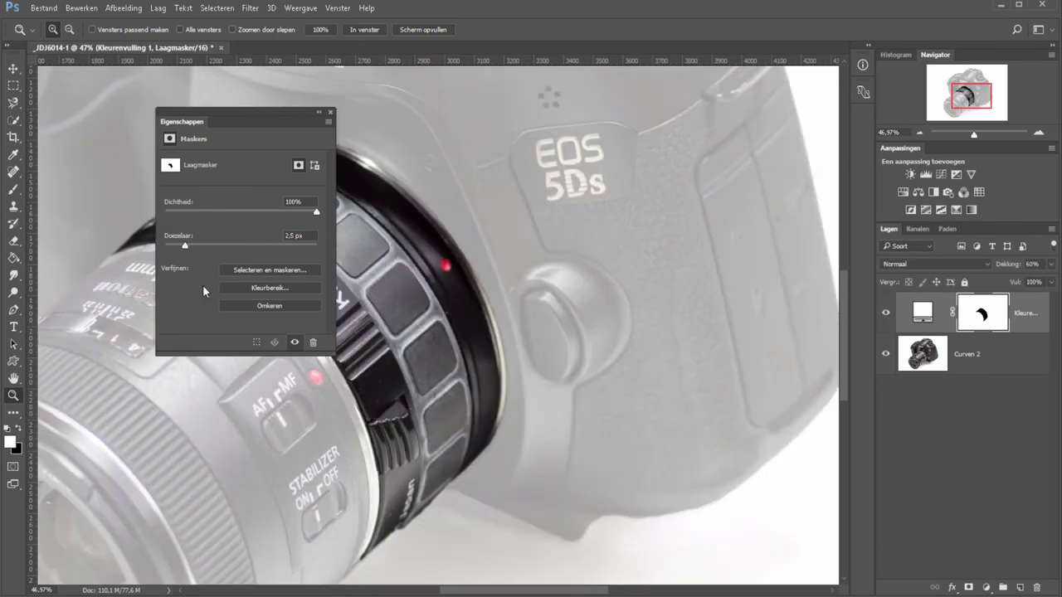
click(189, 245)
drag(176, 119, 937, 146)
click(363, 30)
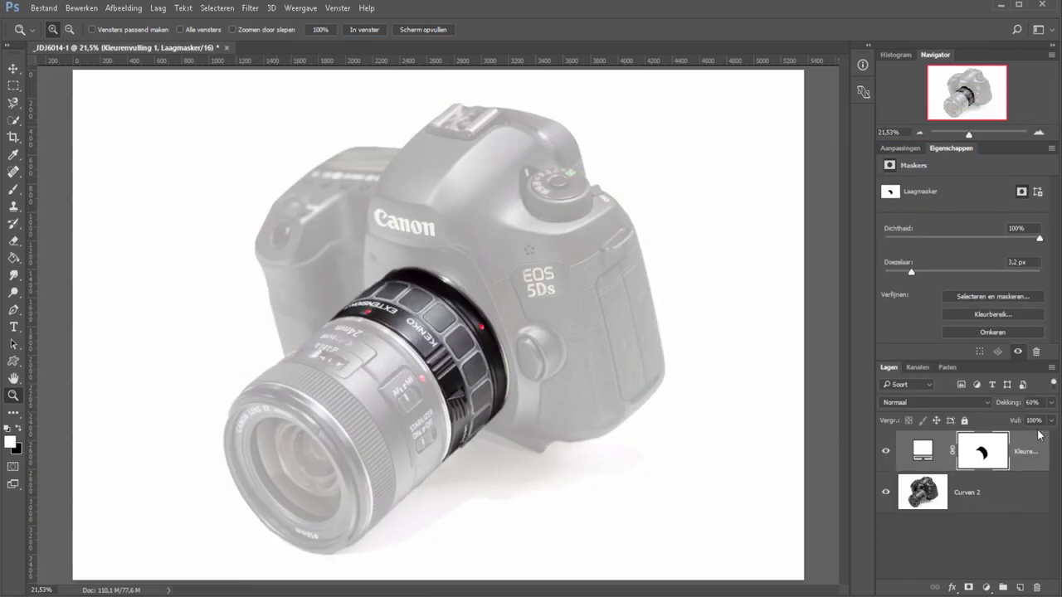
Raise the fill layer to 71% opacity and change its colour to mid grey 868686.
drag(1003, 405, 1011, 407)
click(922, 452)
double_click(923, 450)
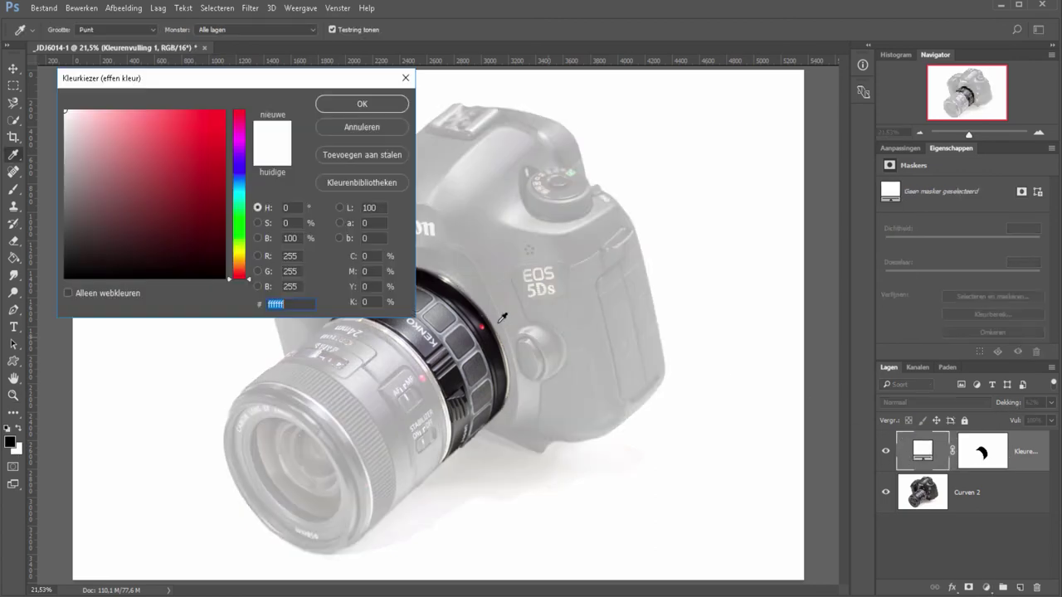
drag(94, 214, 65, 244)
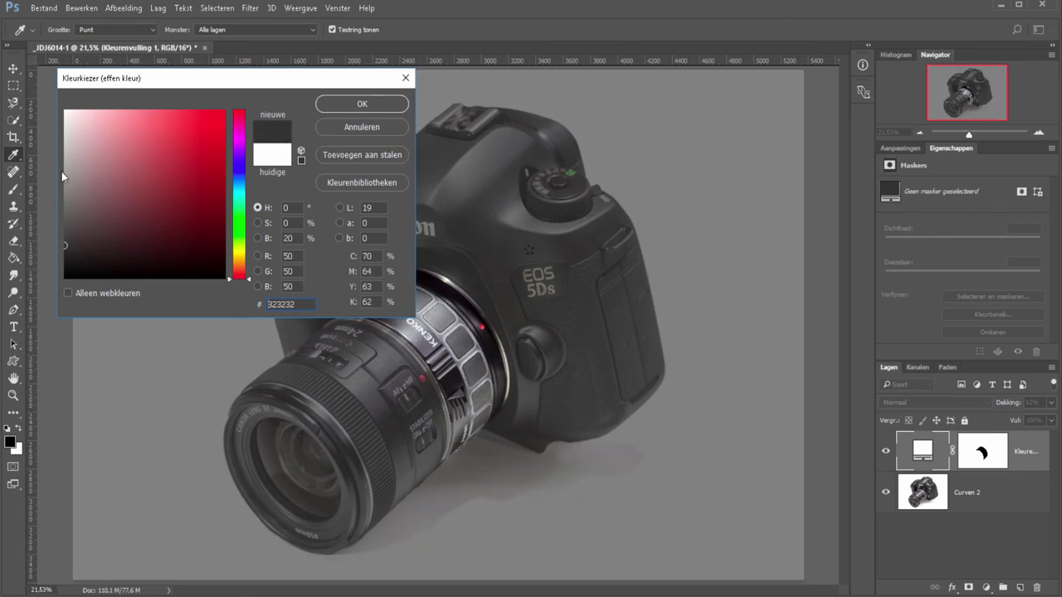
drag(64, 172, 167, 154)
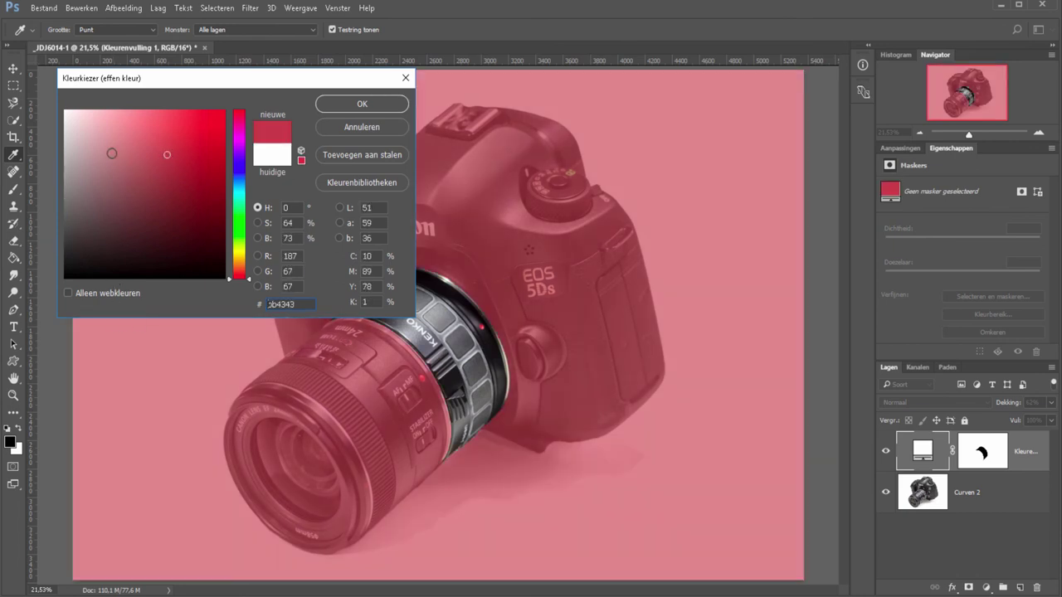
drag(77, 189, 33, 209)
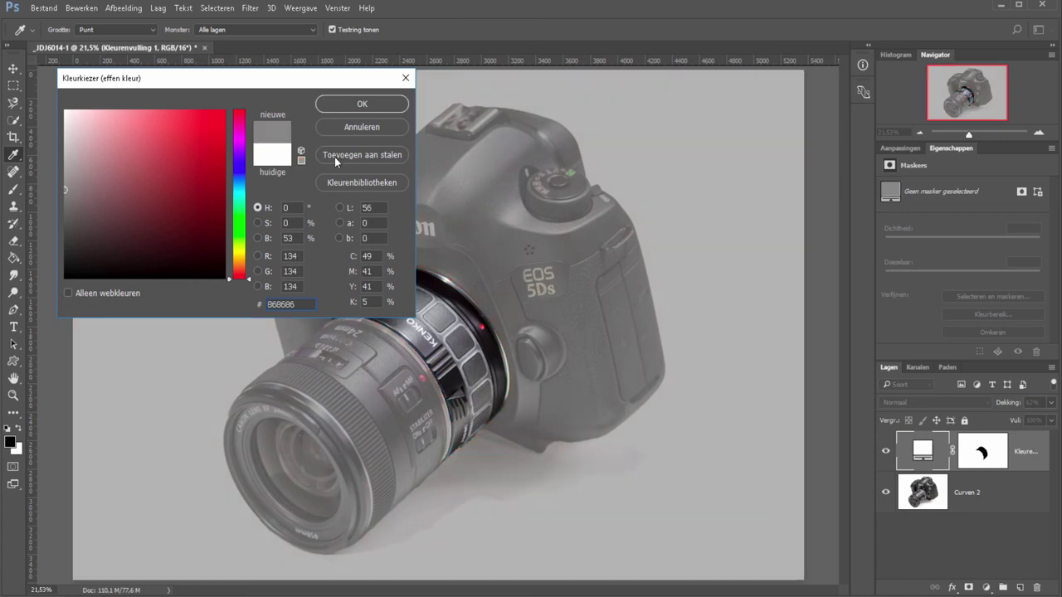
click(341, 108)
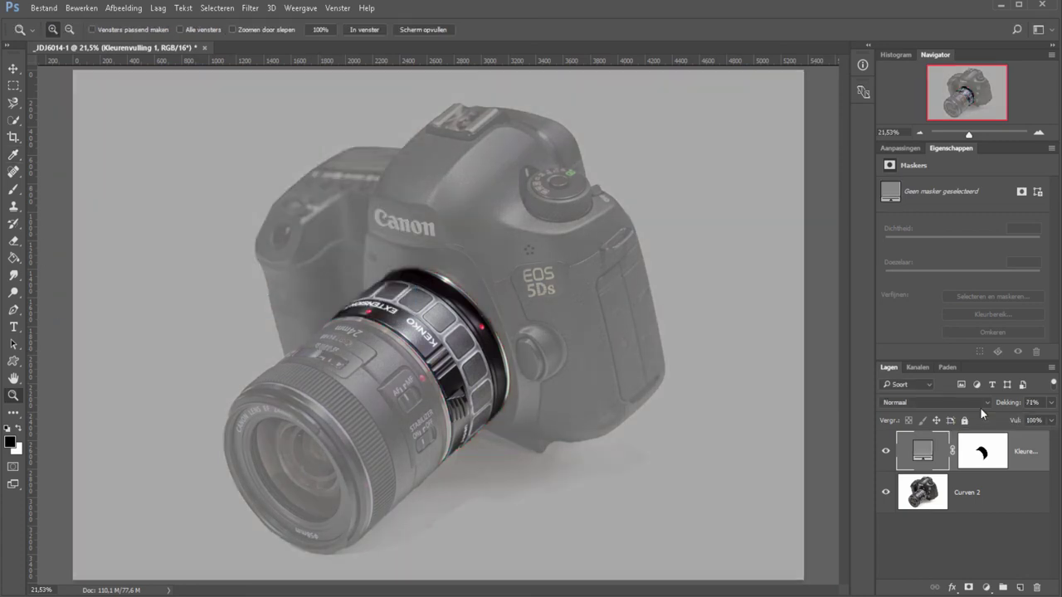